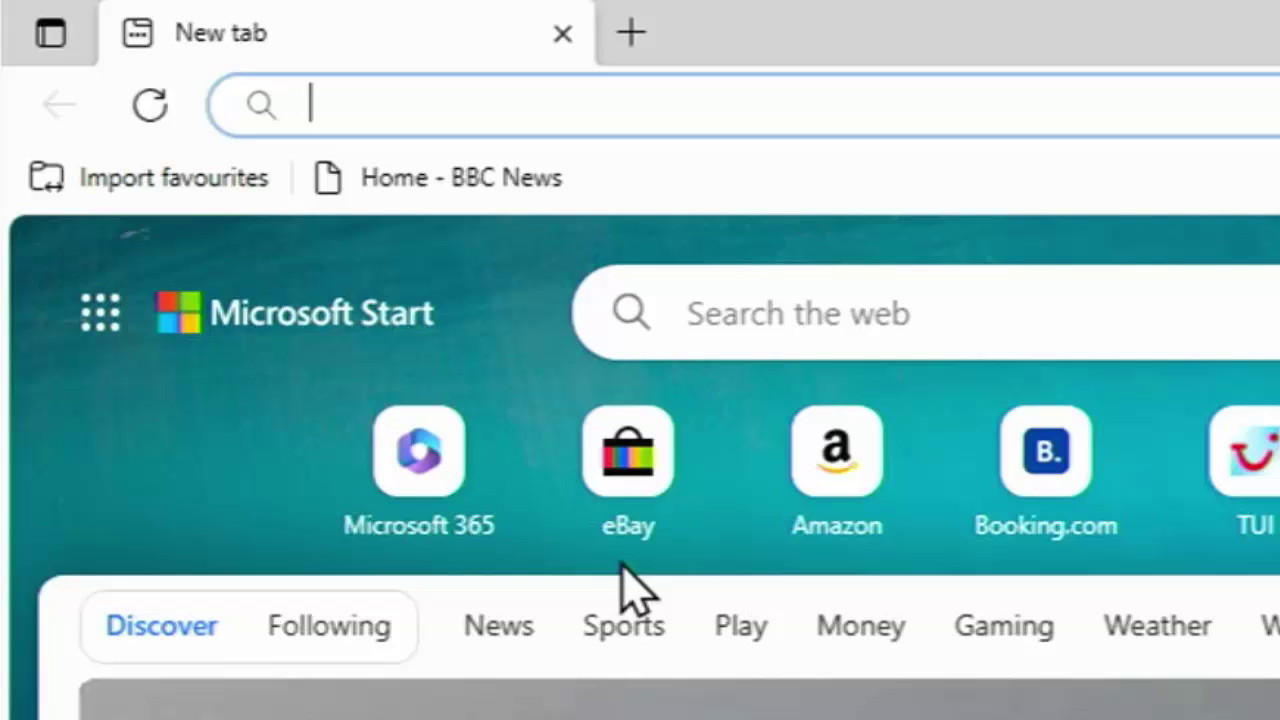
Step: Enter marticliment.com/wingetui in Edge's address bar to load the WingetUI project page
text(m)
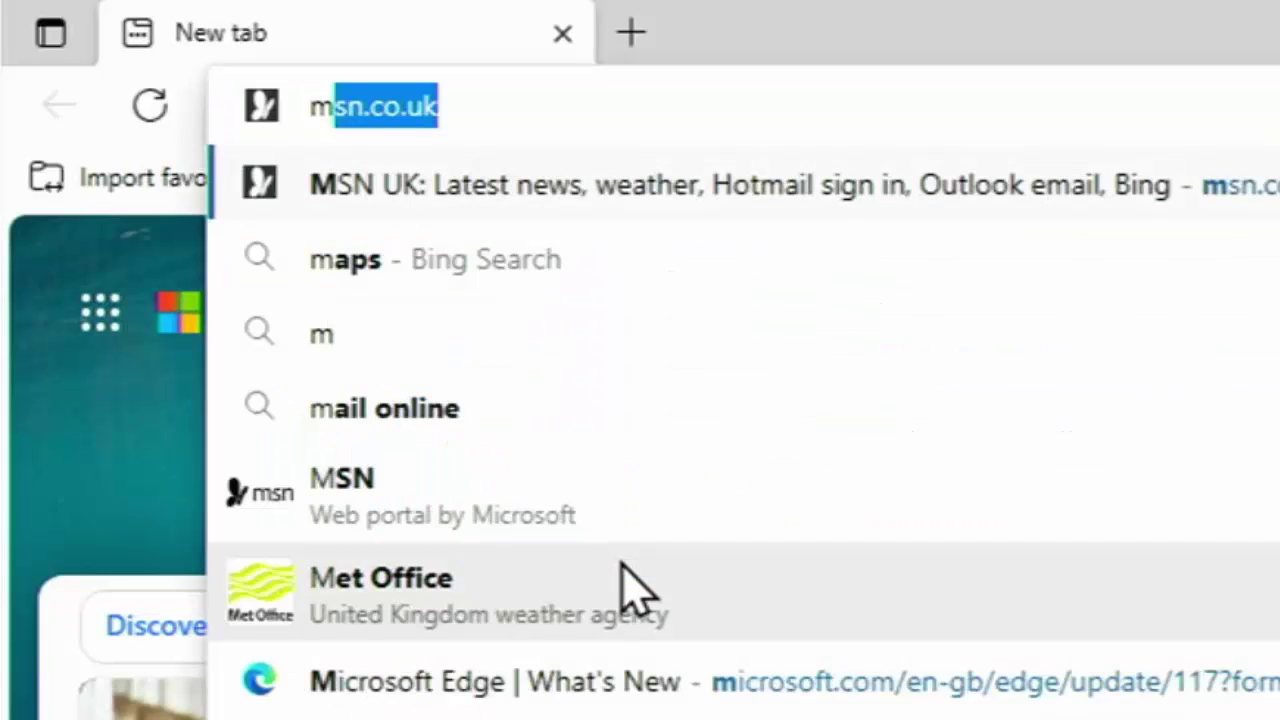
text(arti)
key(BackSpace)
text(ti)
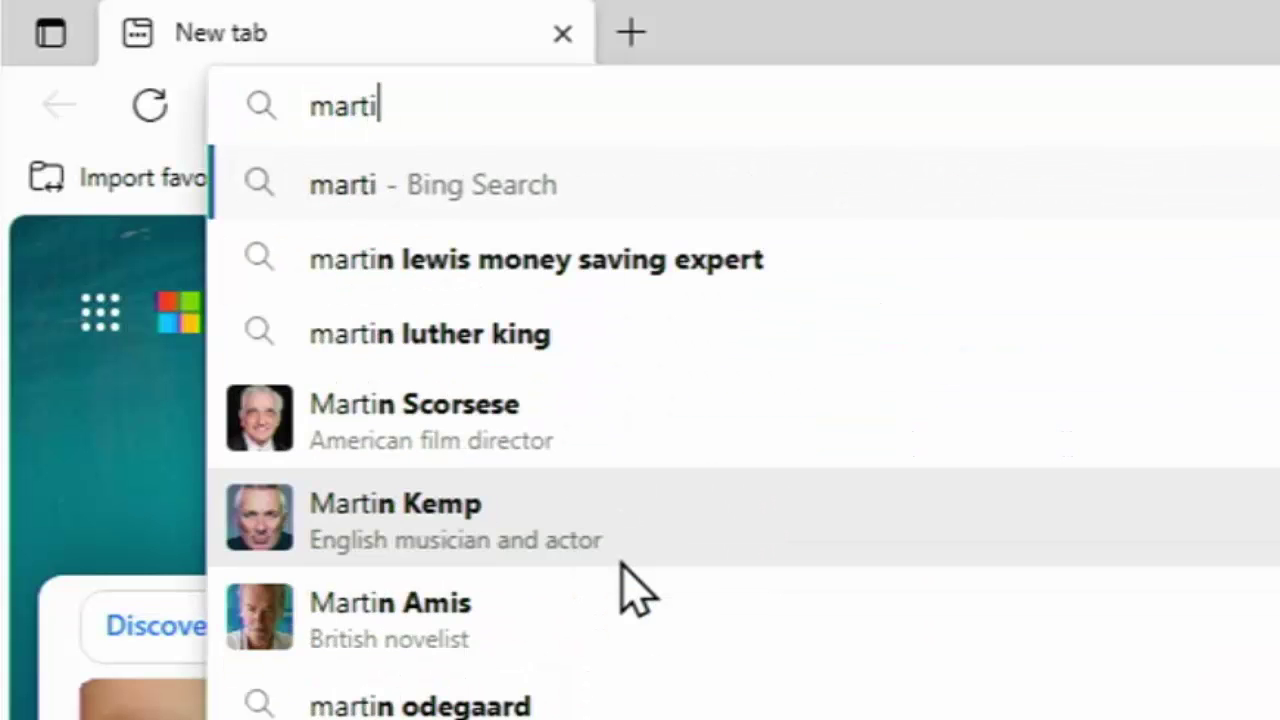
text(clim)
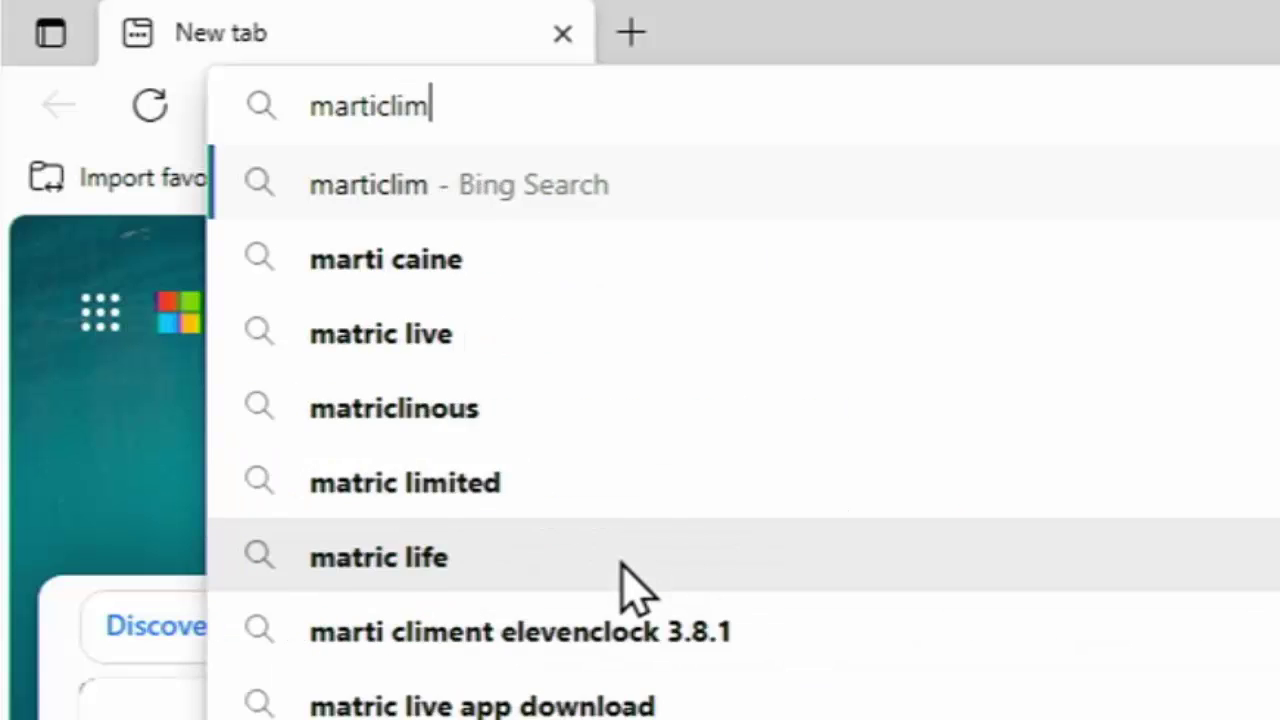
text(e)
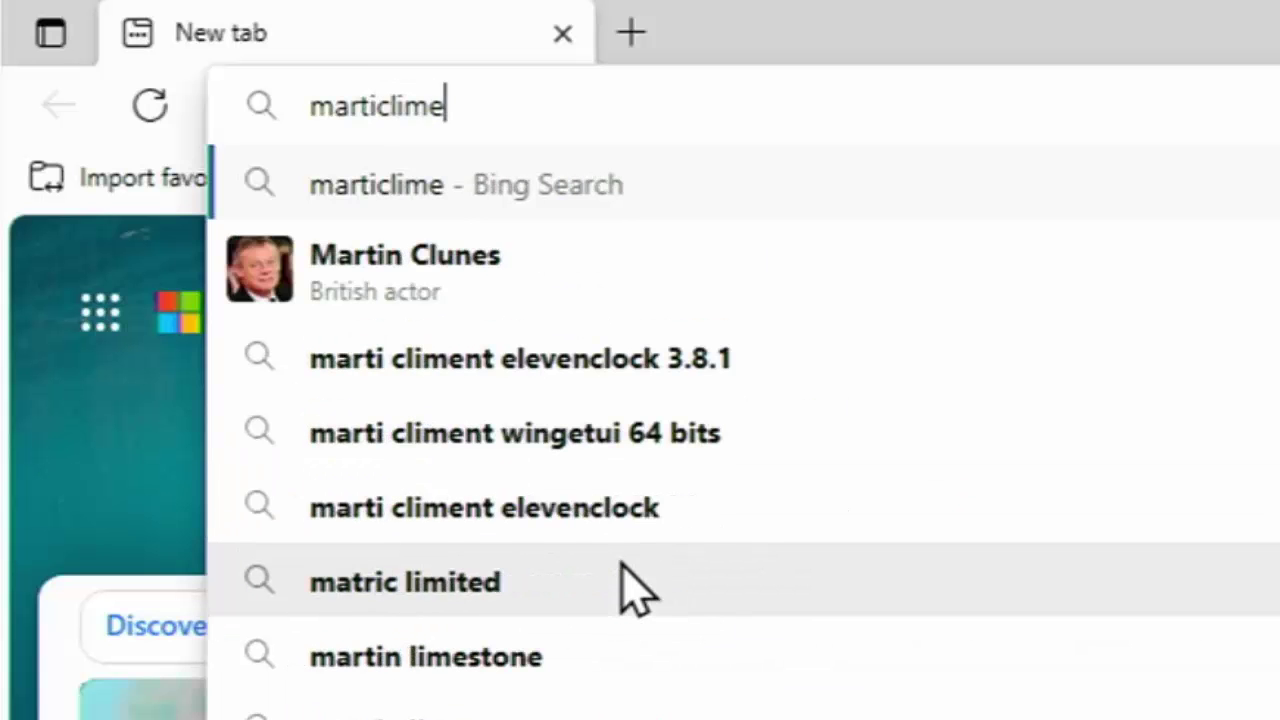
text(nt.co)
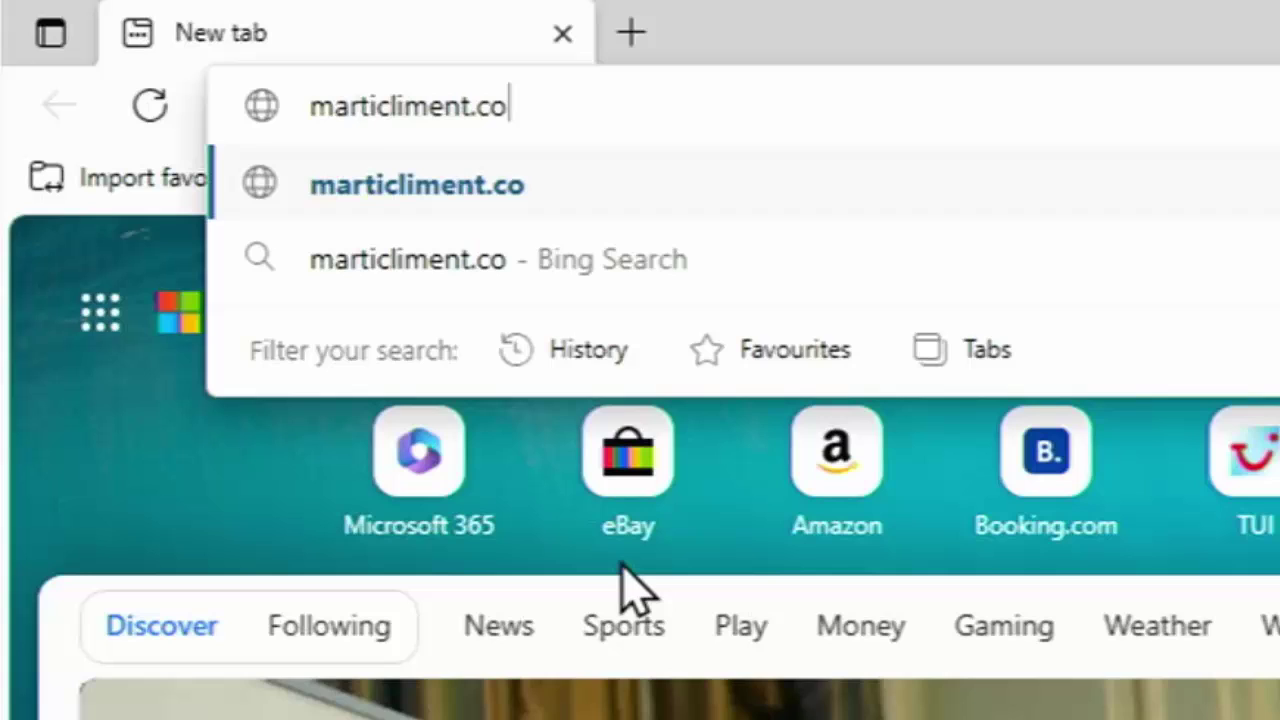
text(m/)
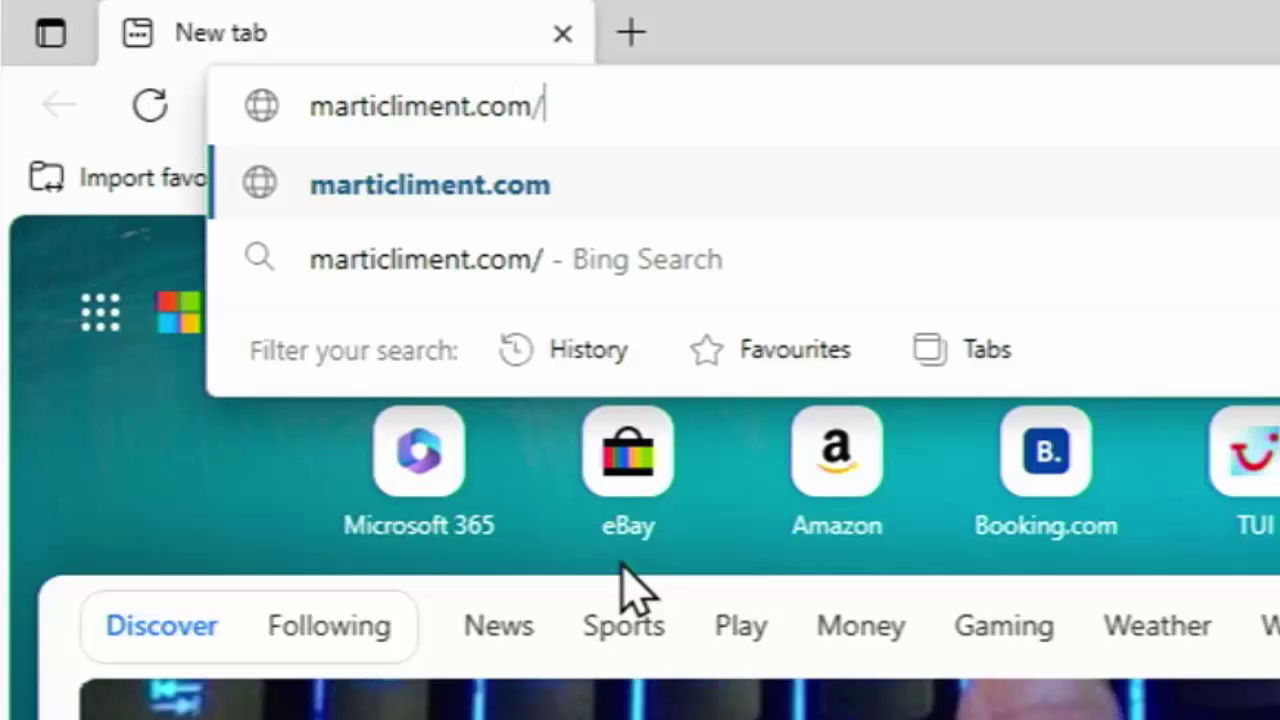
text(win)
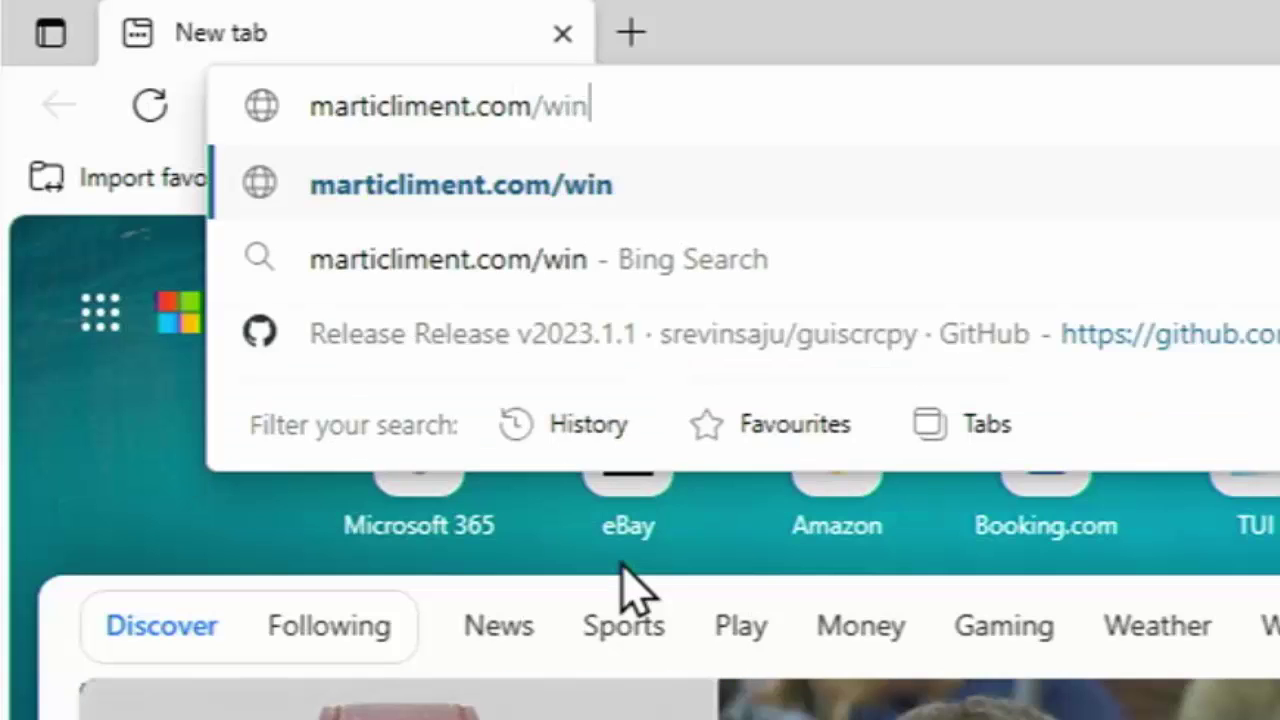
text(getui)
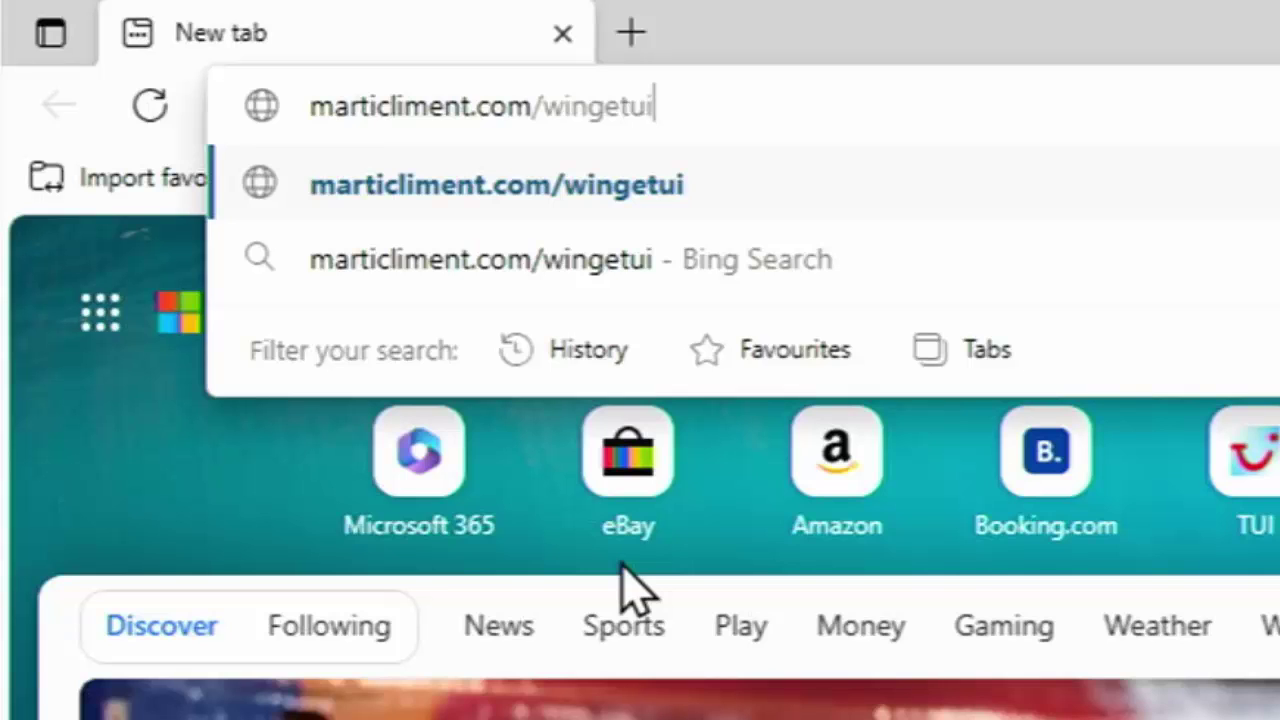
key(Return)
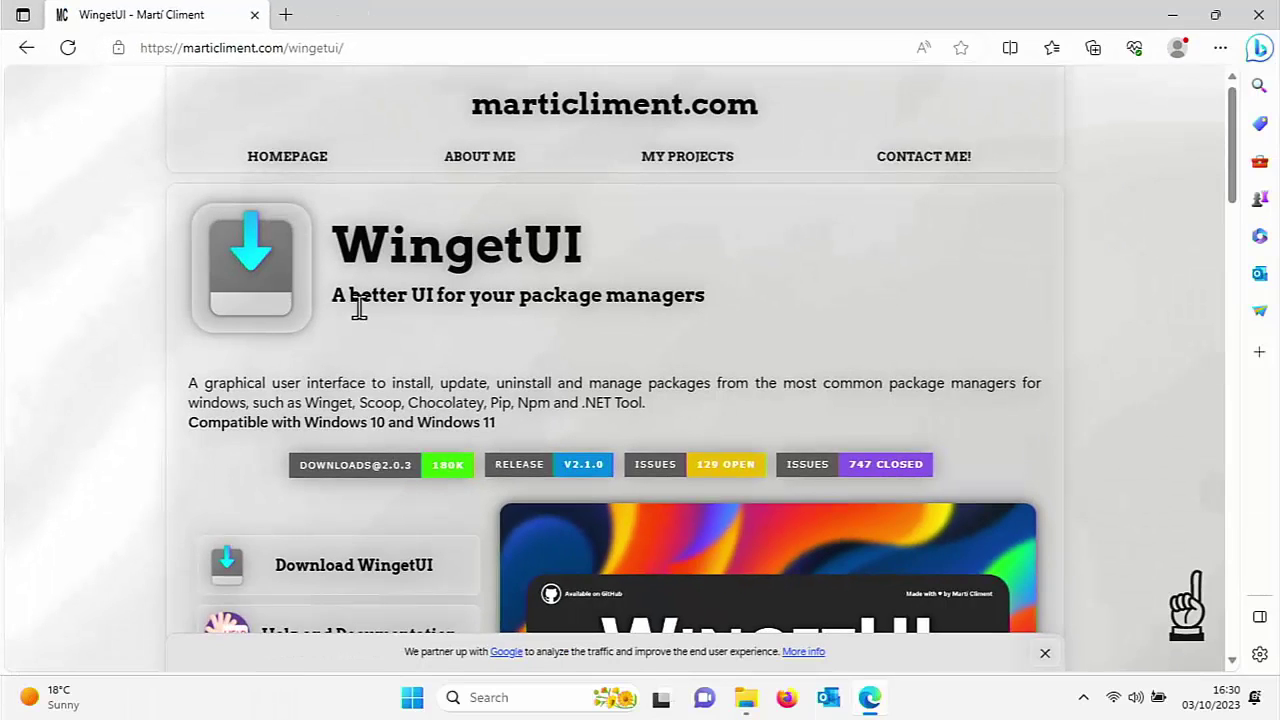
Step: Scroll down the page and download WingetUI.Installer.exe with the Download WingetUI button
scroll(360, 300, down, 1)
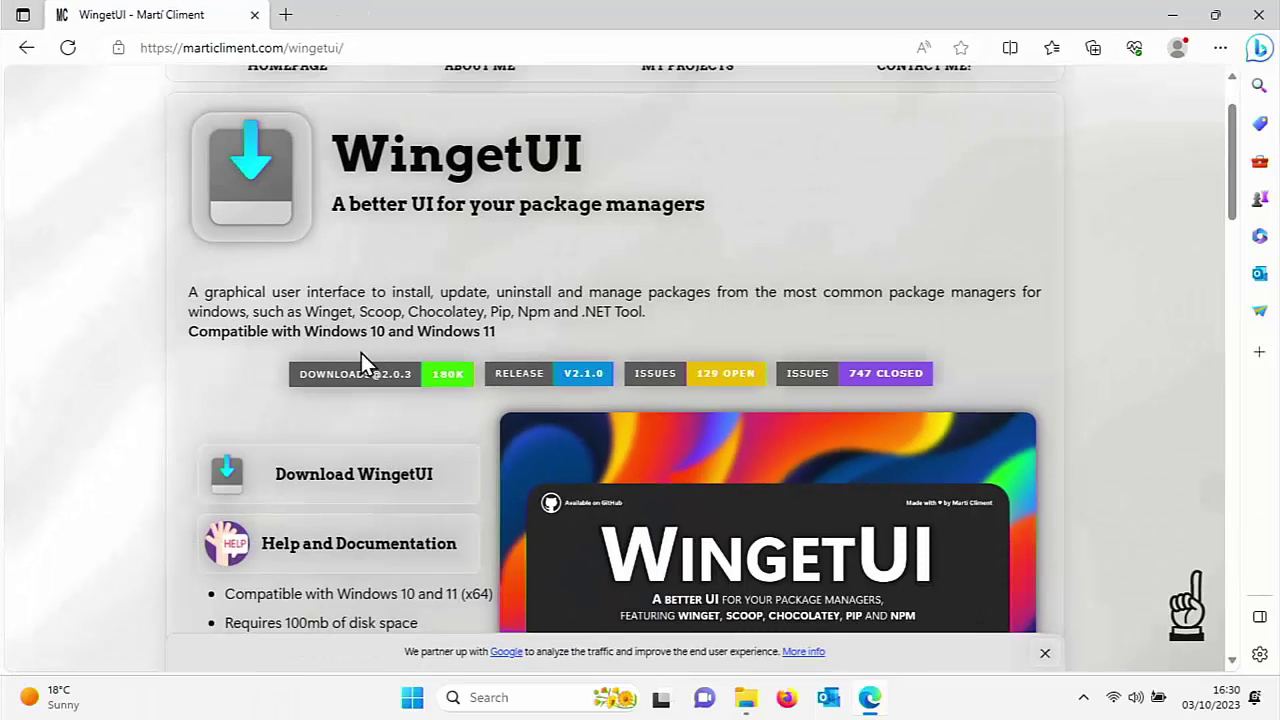
click(343, 492)
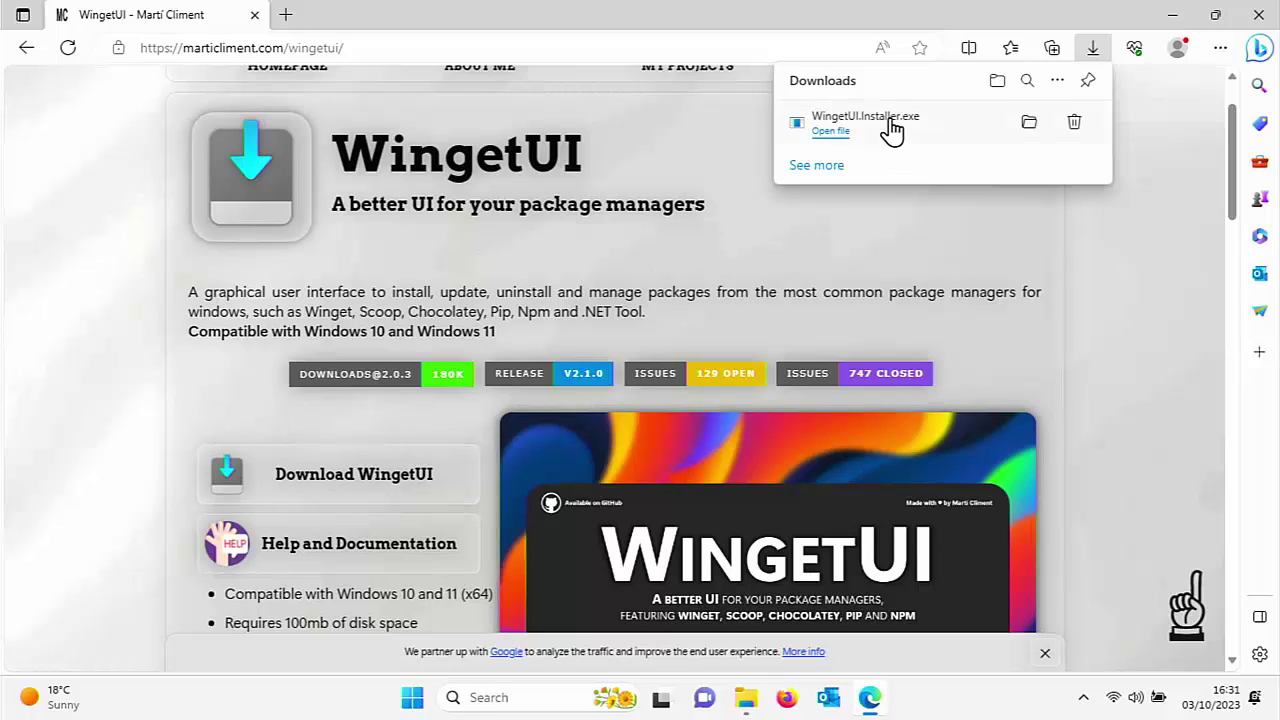
Step: Run WingetUI.Installer.exe for all users, approve the UAC prompt, and keep English as setup language
click(845, 132)
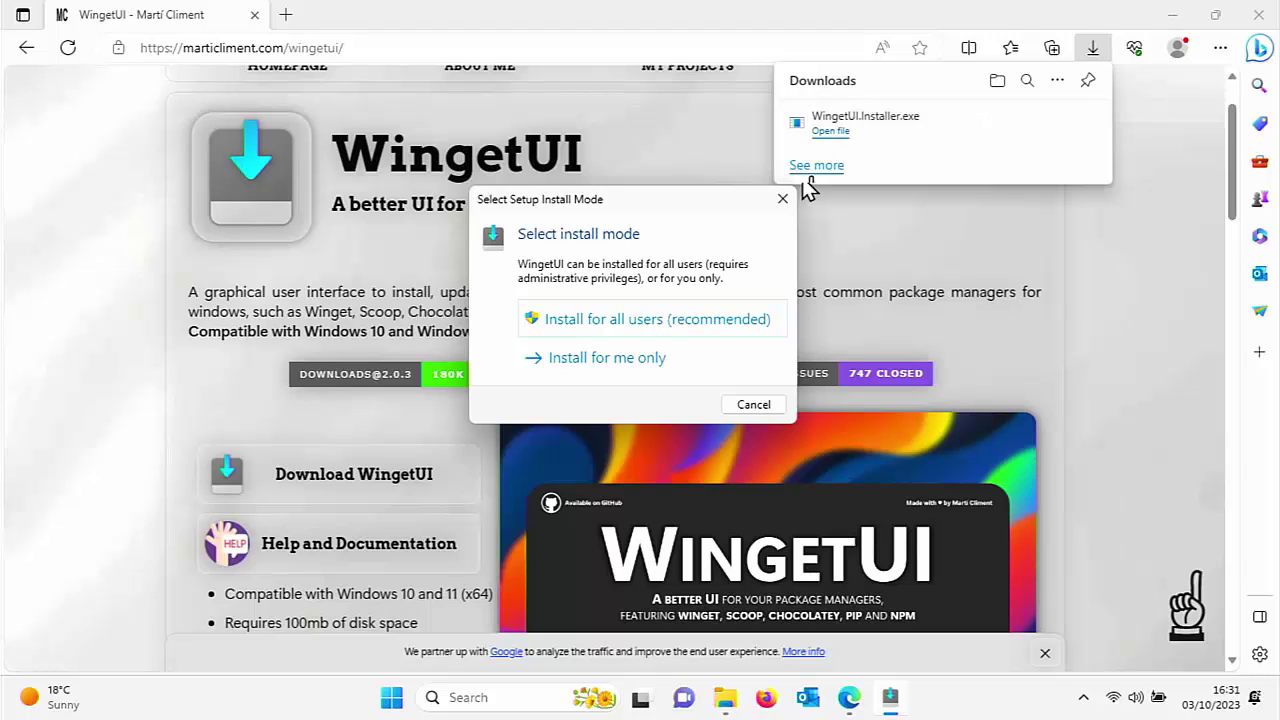
click(673, 320)
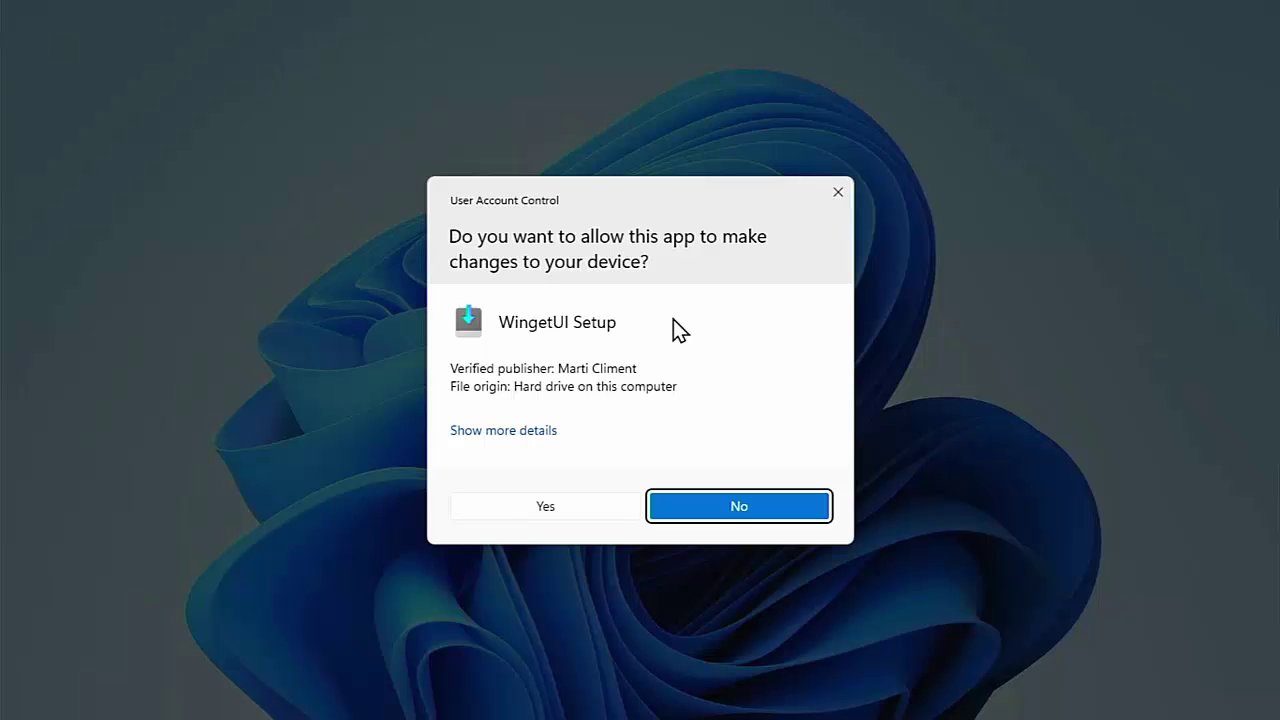
click(580, 512)
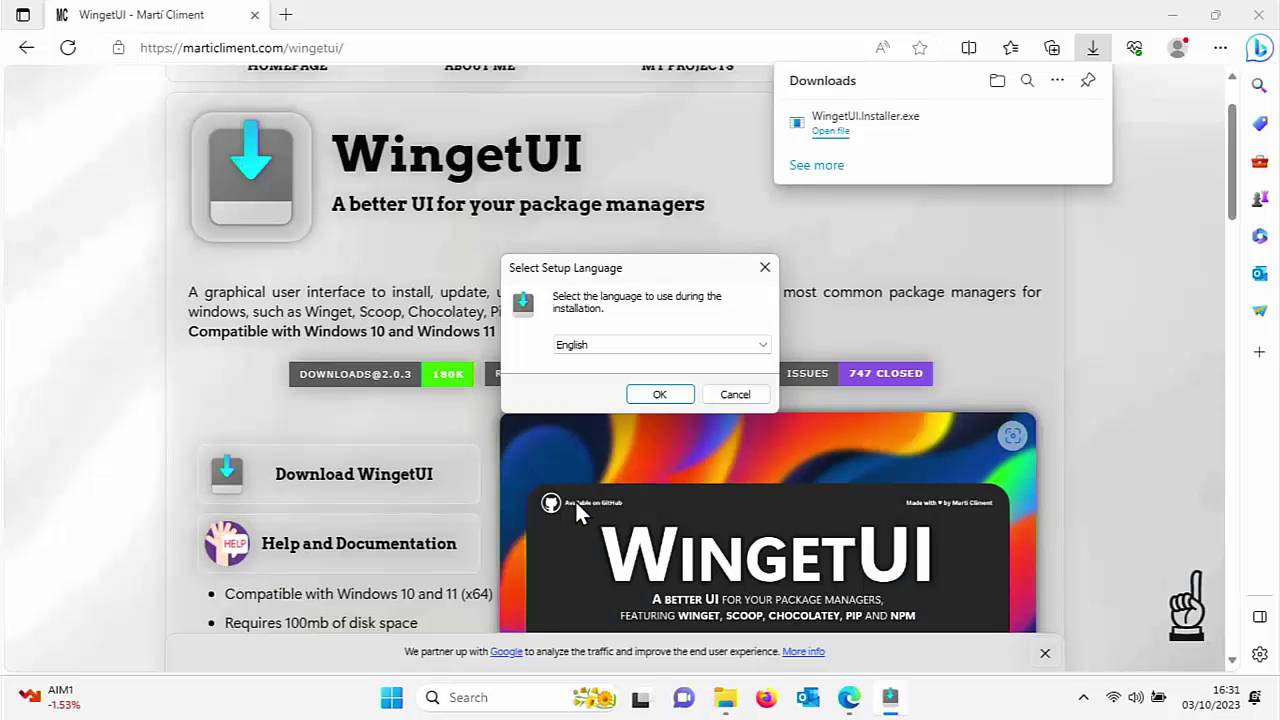
click(683, 352)
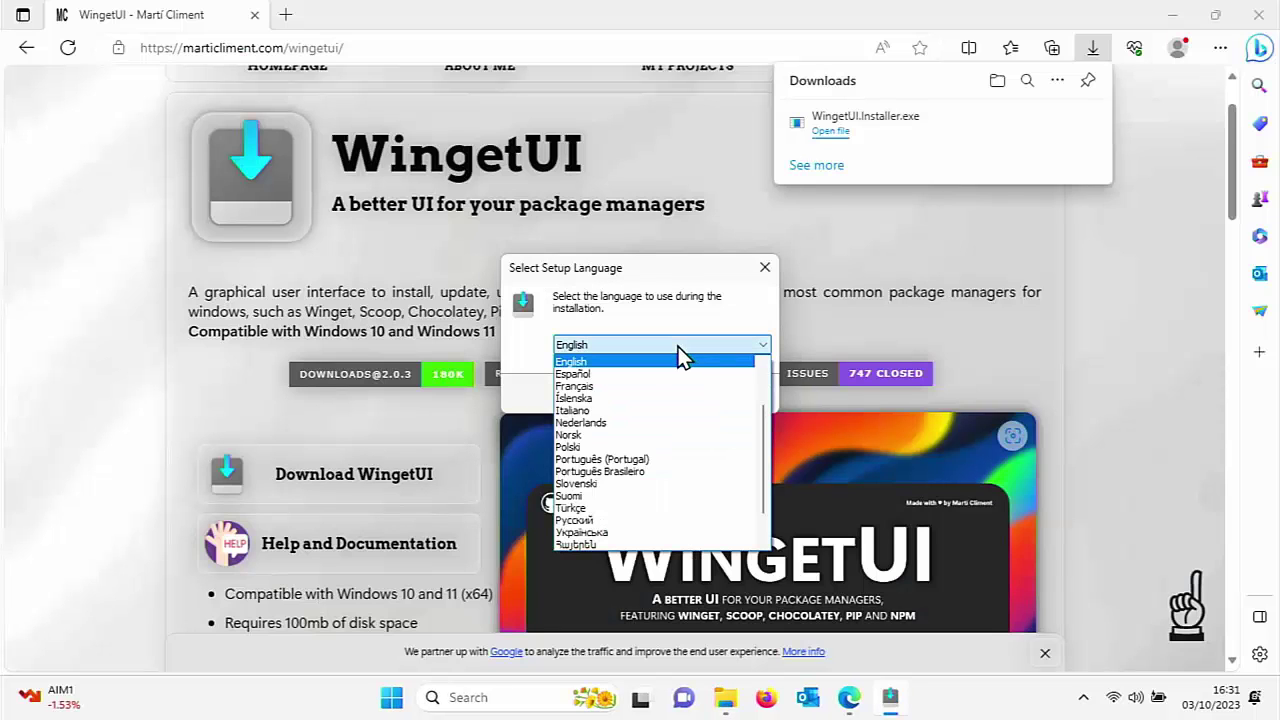
click(671, 361)
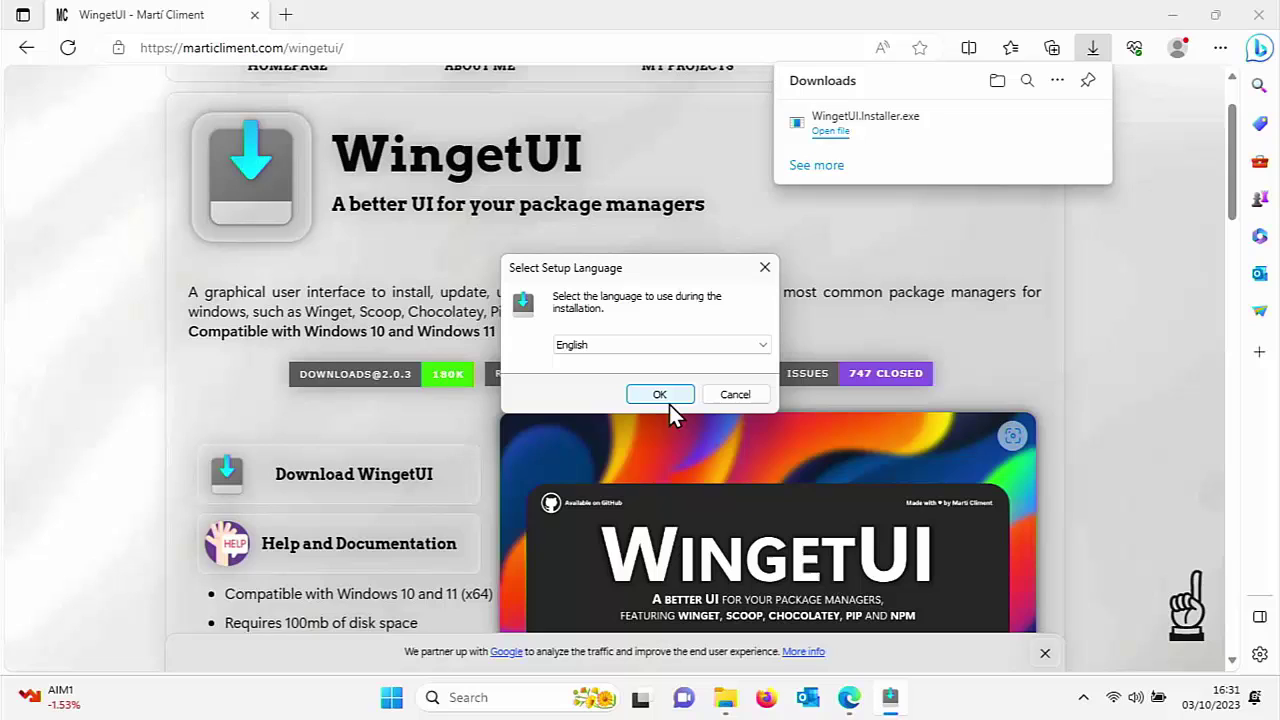
click(662, 396)
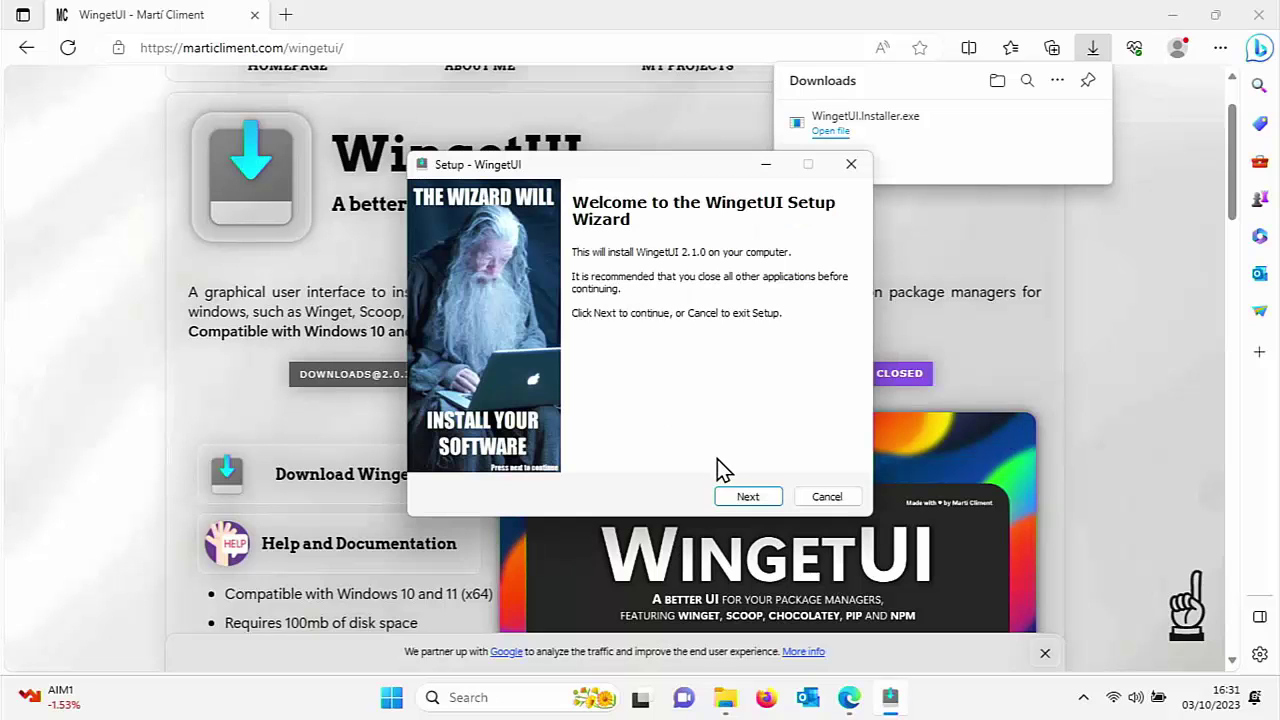
Step: Install WingetUI to the default folder as a regular install with a Start menu shortcut
click(748, 498)
click(748, 498)
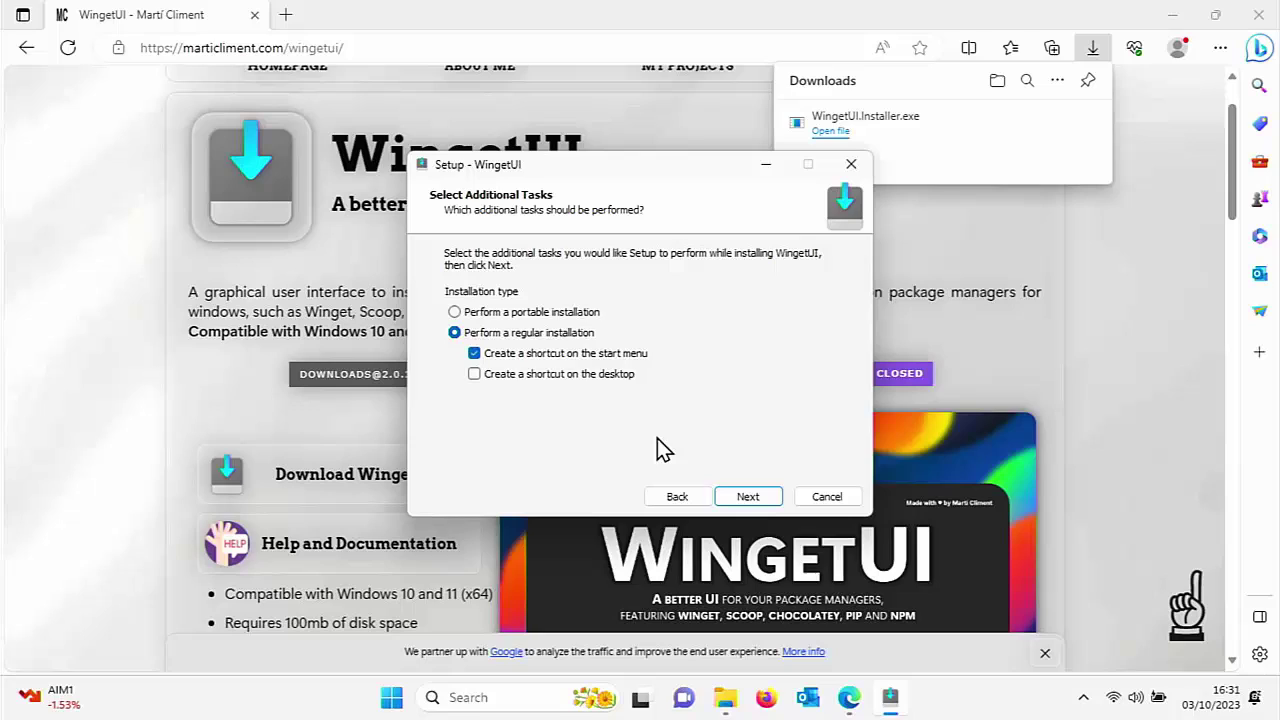
click(745, 497)
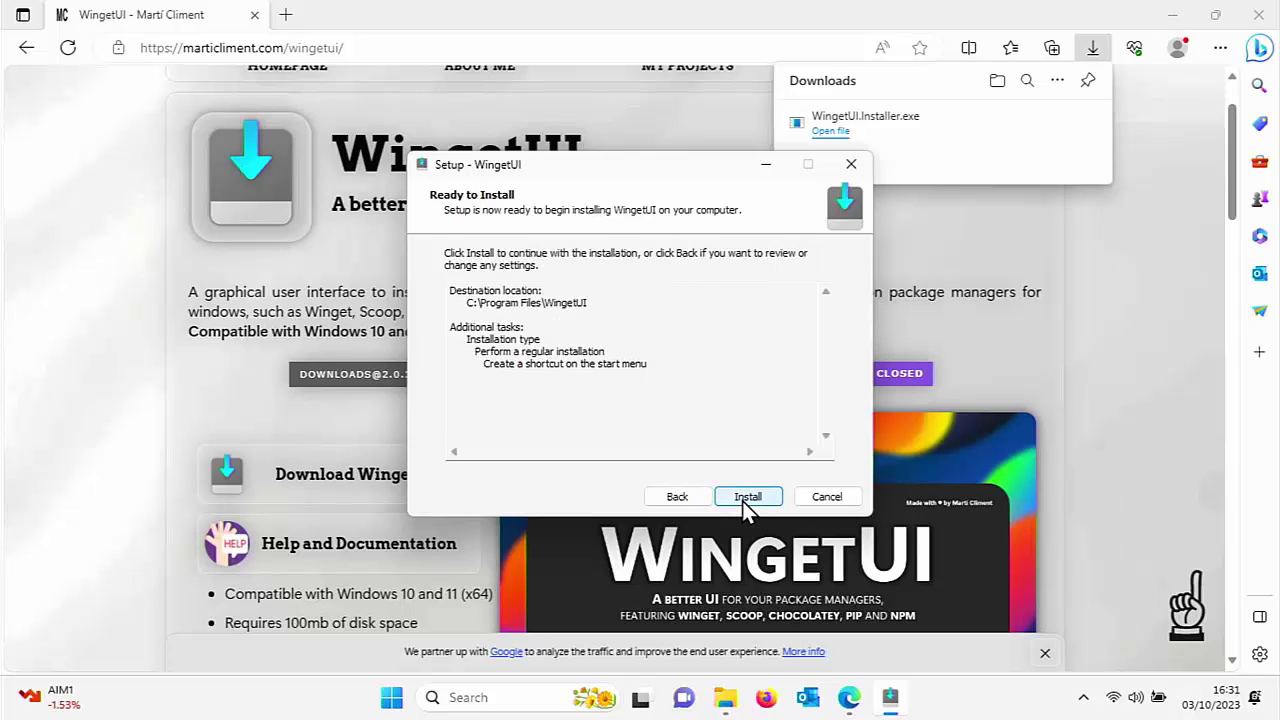
click(742, 502)
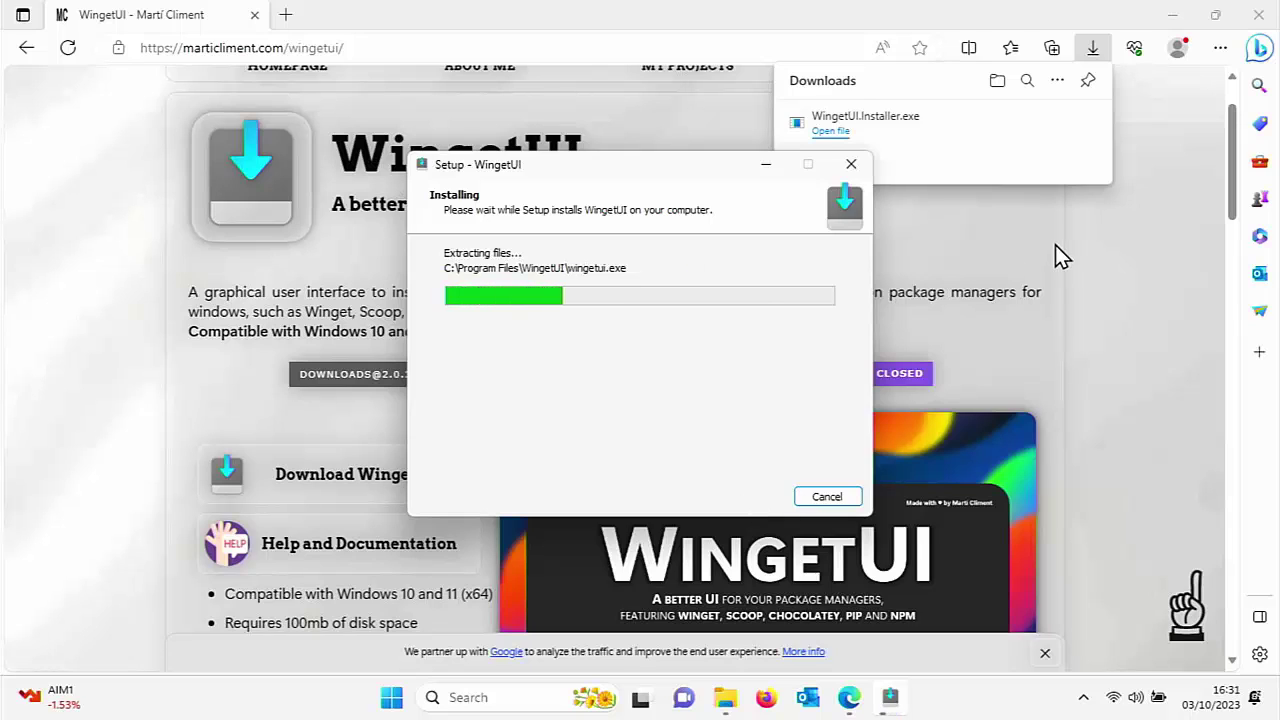
Step: Close Edge and the Downloads folder, then finish setup with Launch WingetUI ticked
click(1260, 17)
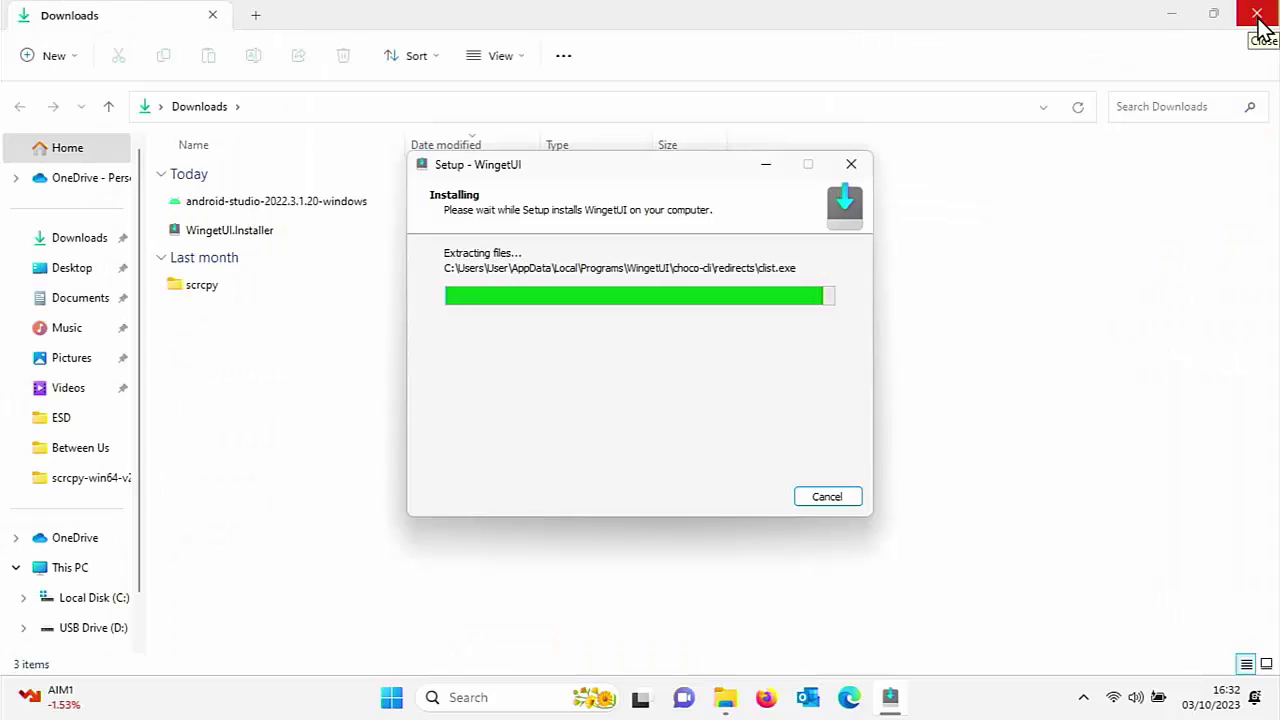
click(1260, 15)
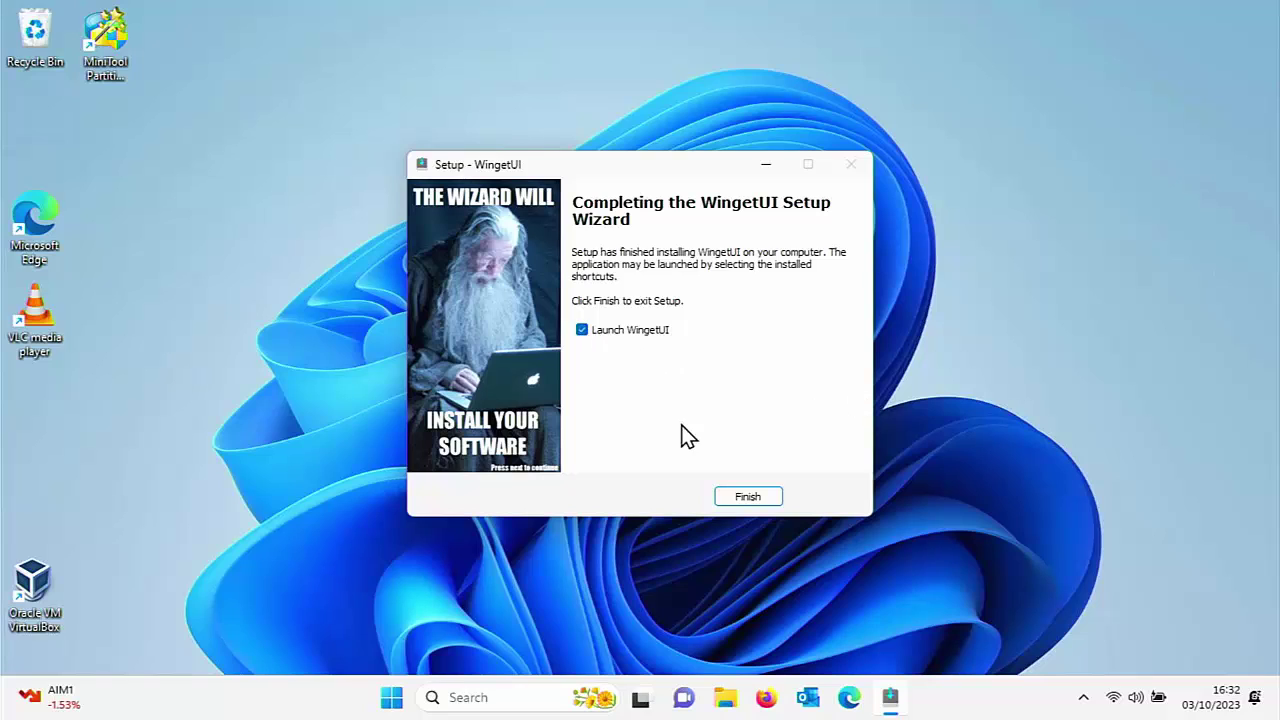
click(747, 496)
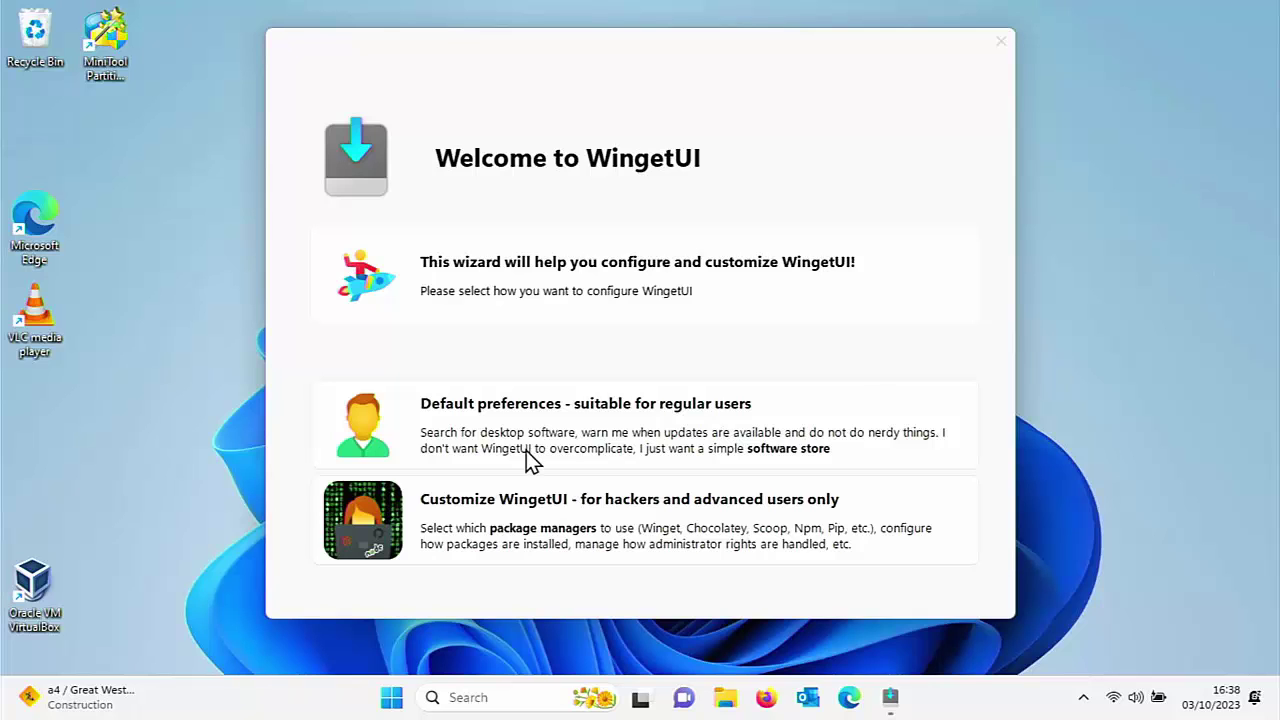
Step: Choose 'Default preferences – suitable for regular users' and finish the first-run wizard
click(464, 424)
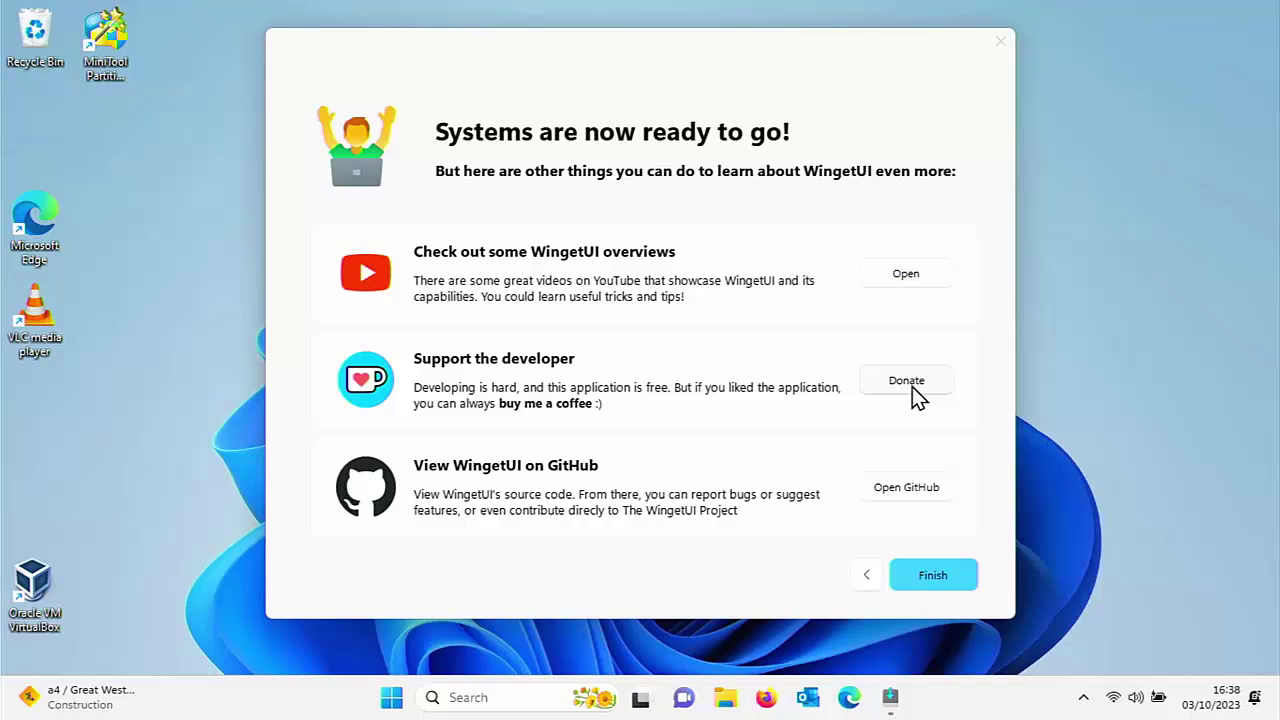
click(930, 576)
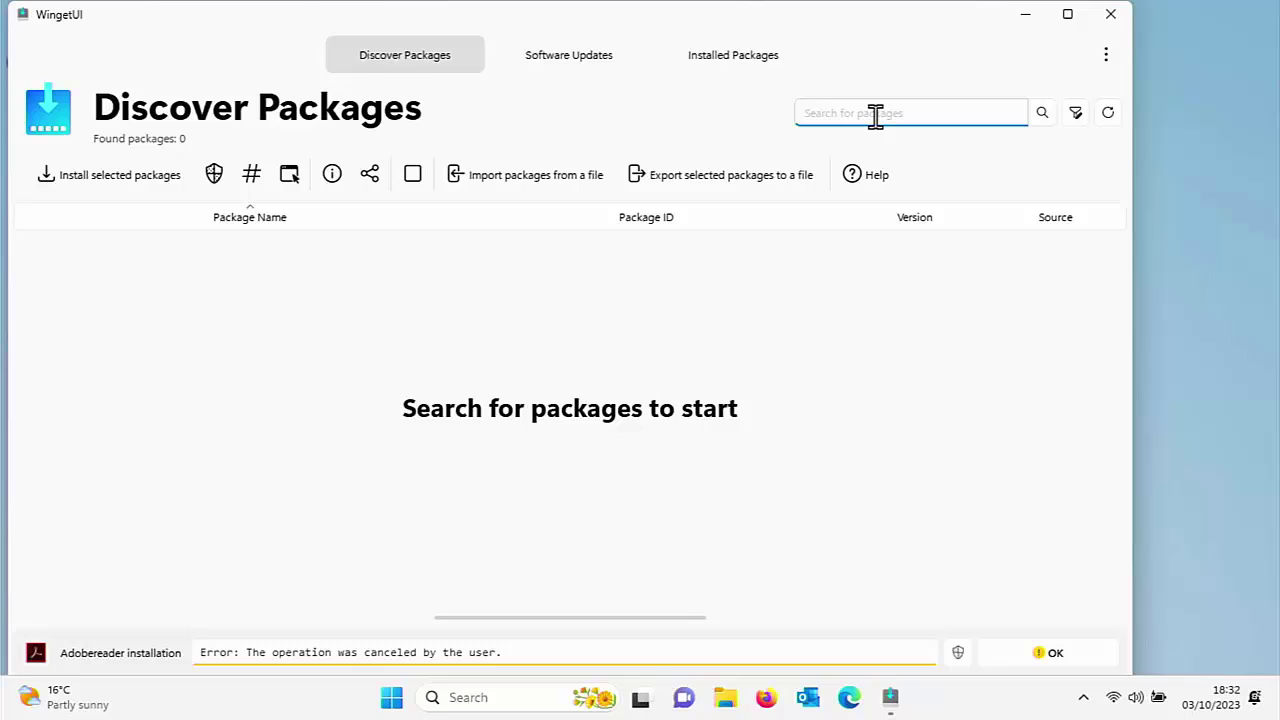
Step: Search Discover Packages for 'reader' and open the Adobe Acrobat Reader DC (64-bit) details
text(re)
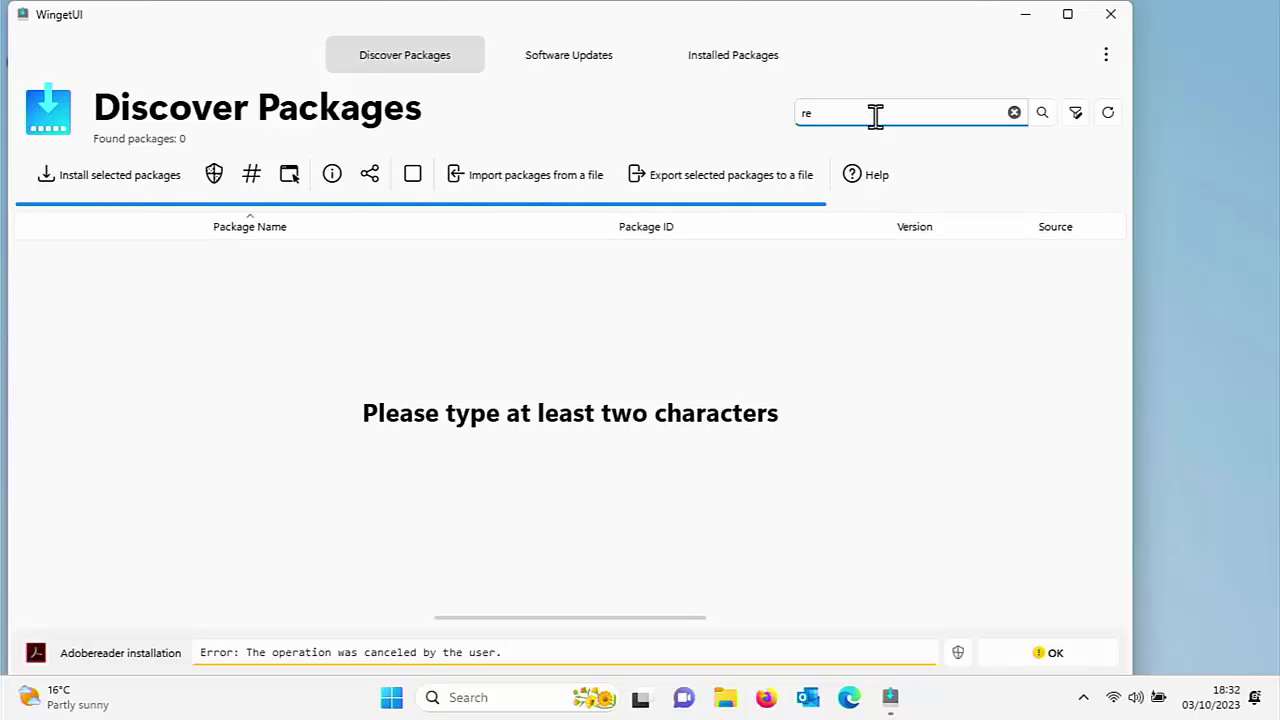
text(ader)
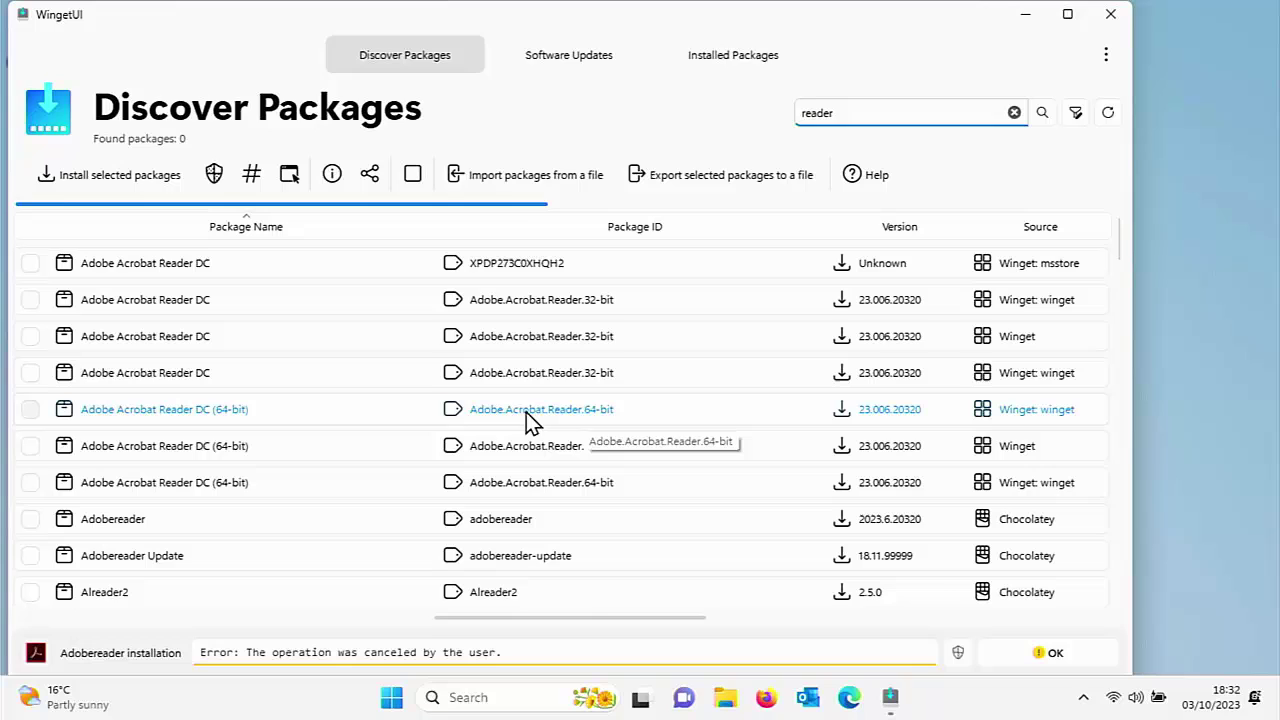
double_click(876, 410)
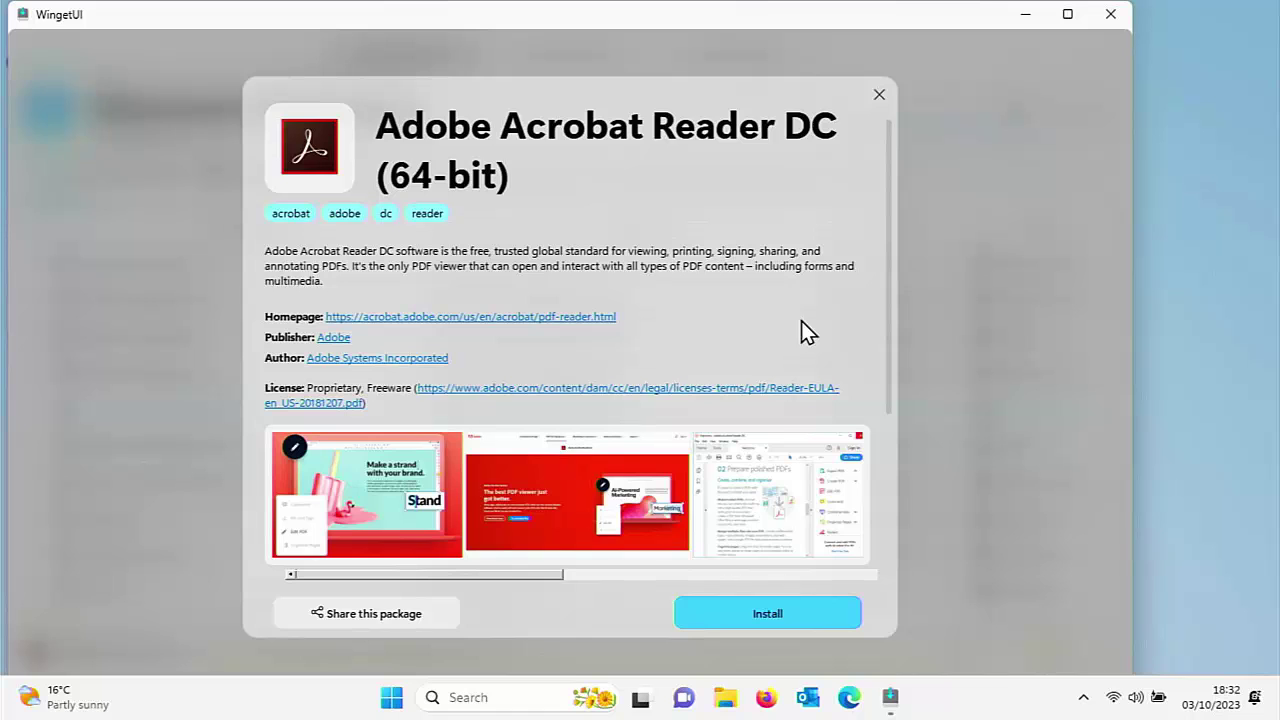
Step: Review the installation options, keep the Latest version, and install Adobe Acrobat Reader DC (64-bit)
scroll(764, 488, down, 5)
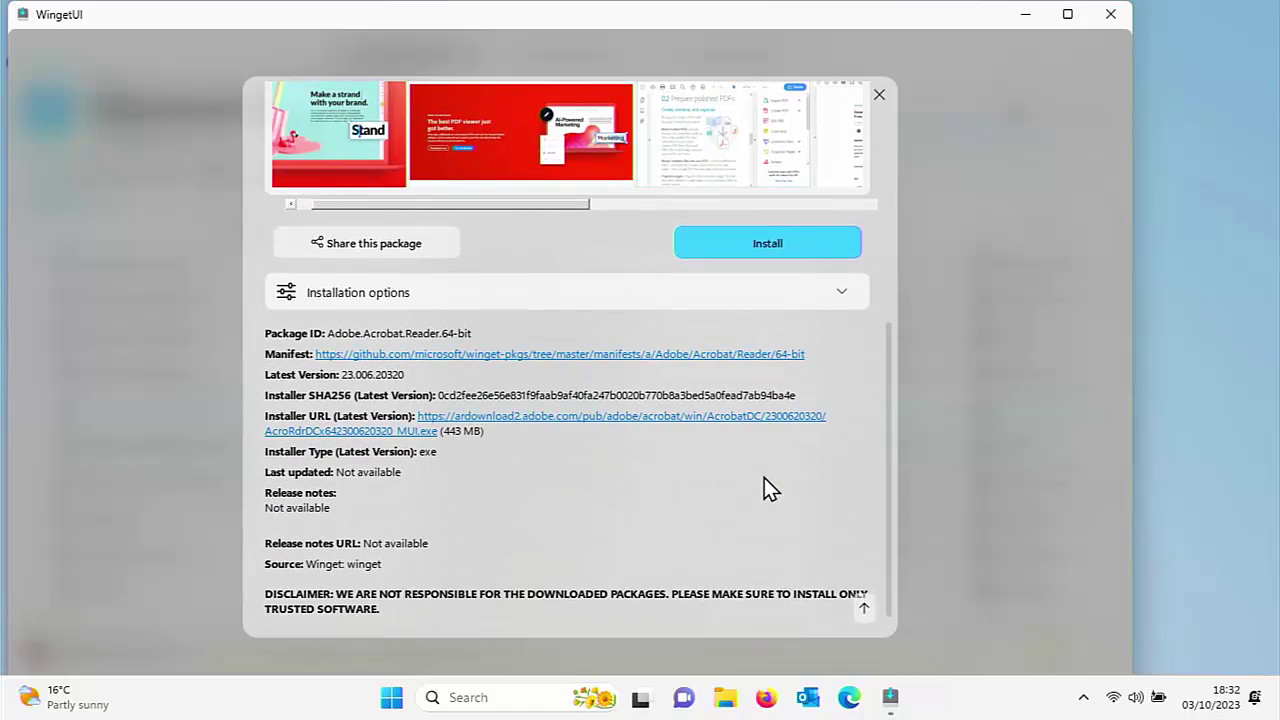
click(852, 300)
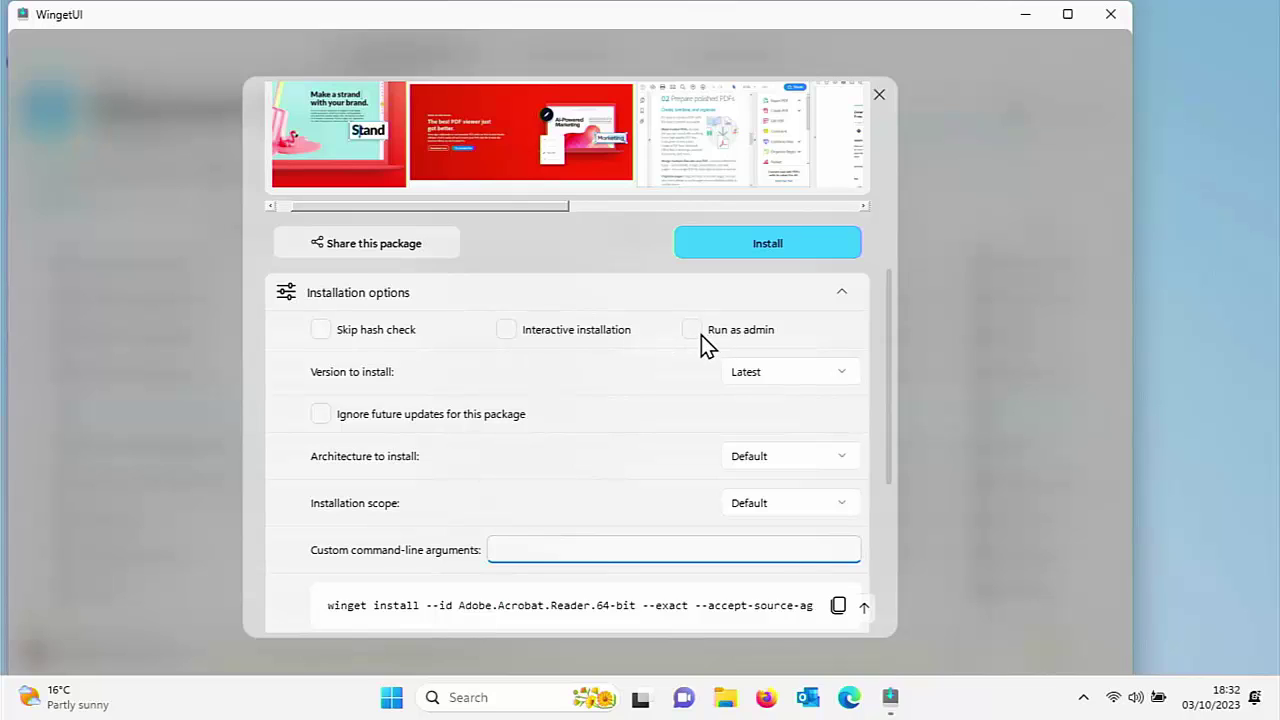
click(791, 373)
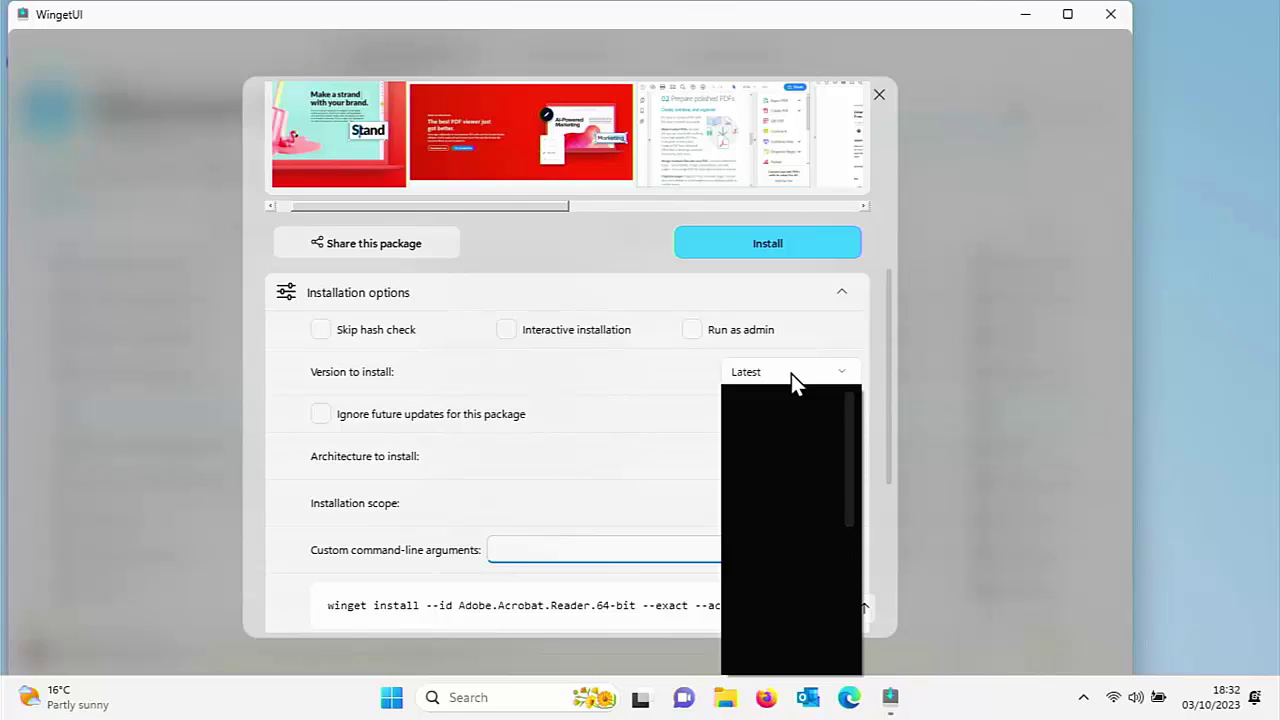
click(791, 373)
click(791, 373)
click(791, 373)
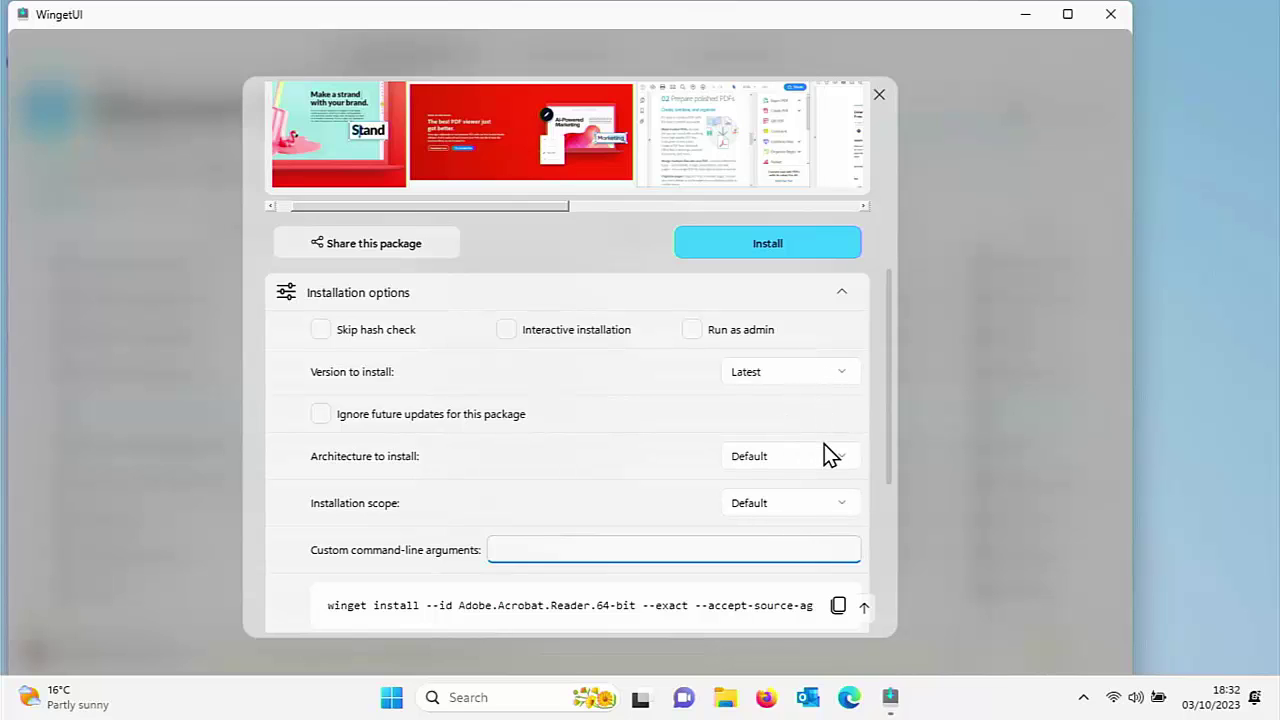
click(849, 291)
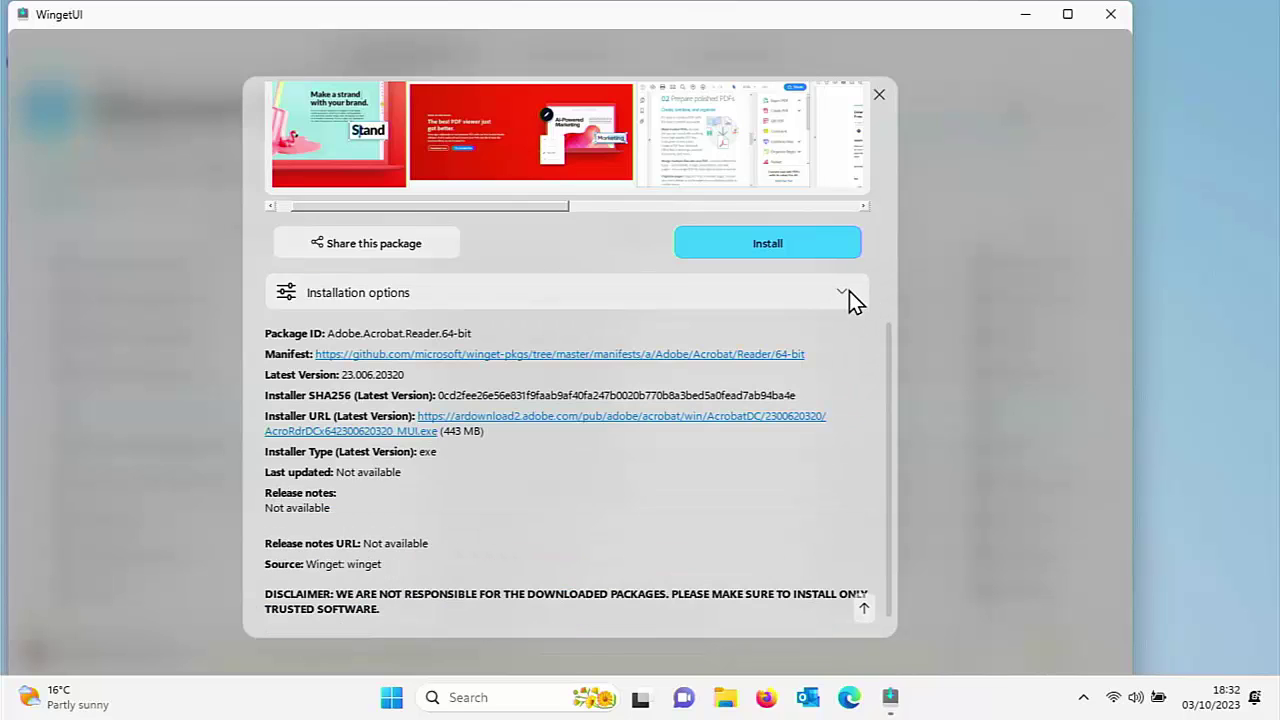
click(789, 244)
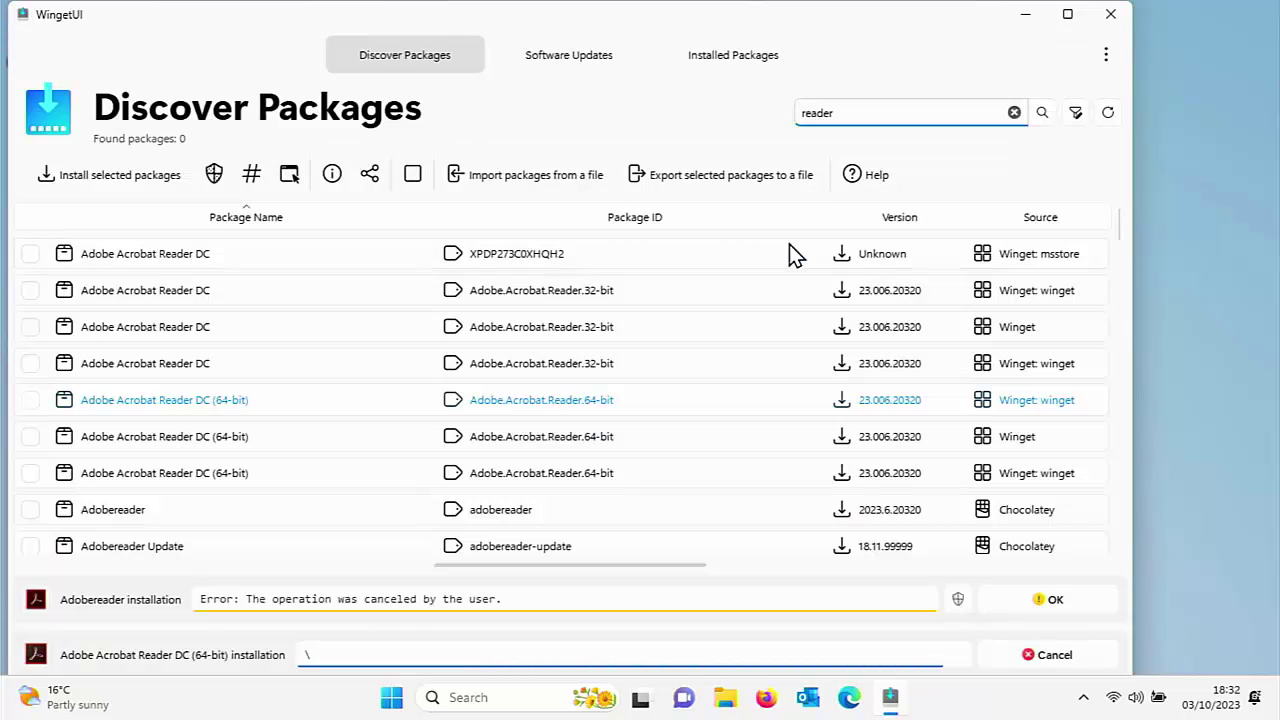
Step: Dismiss the canceled Adobereader error and approve the Acrobat installer's UAC prompt
click(1062, 600)
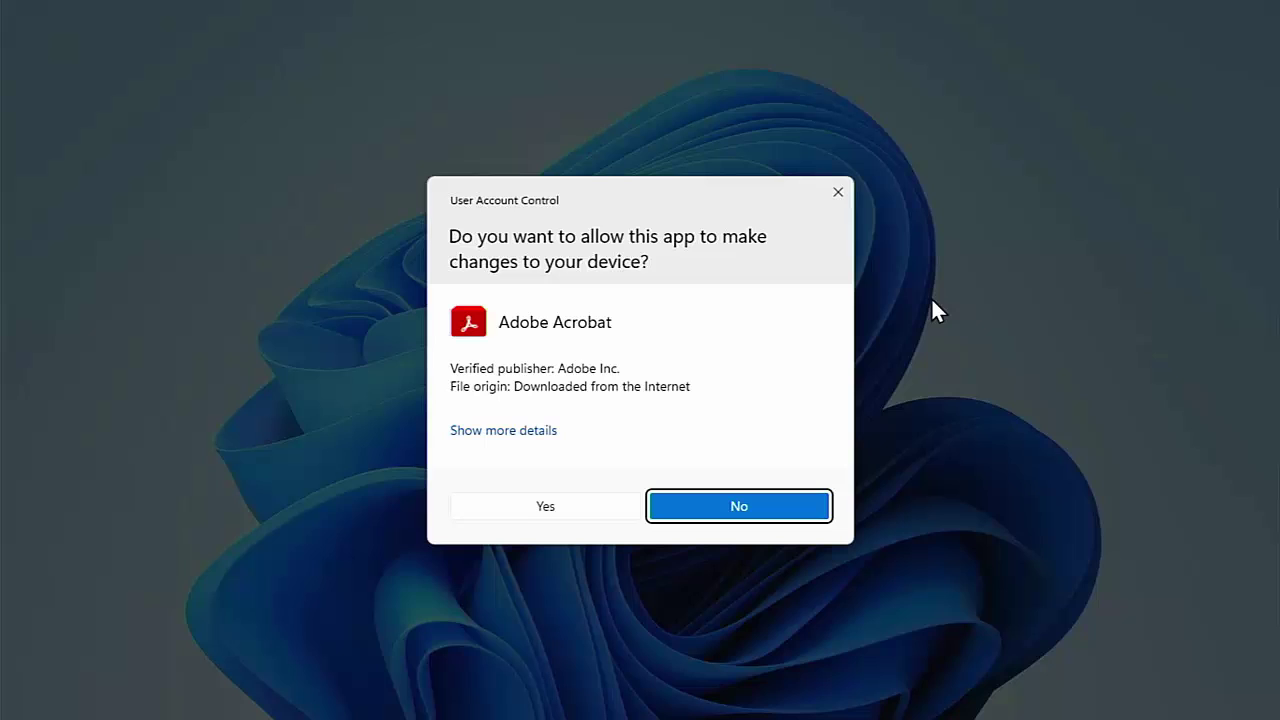
click(586, 505)
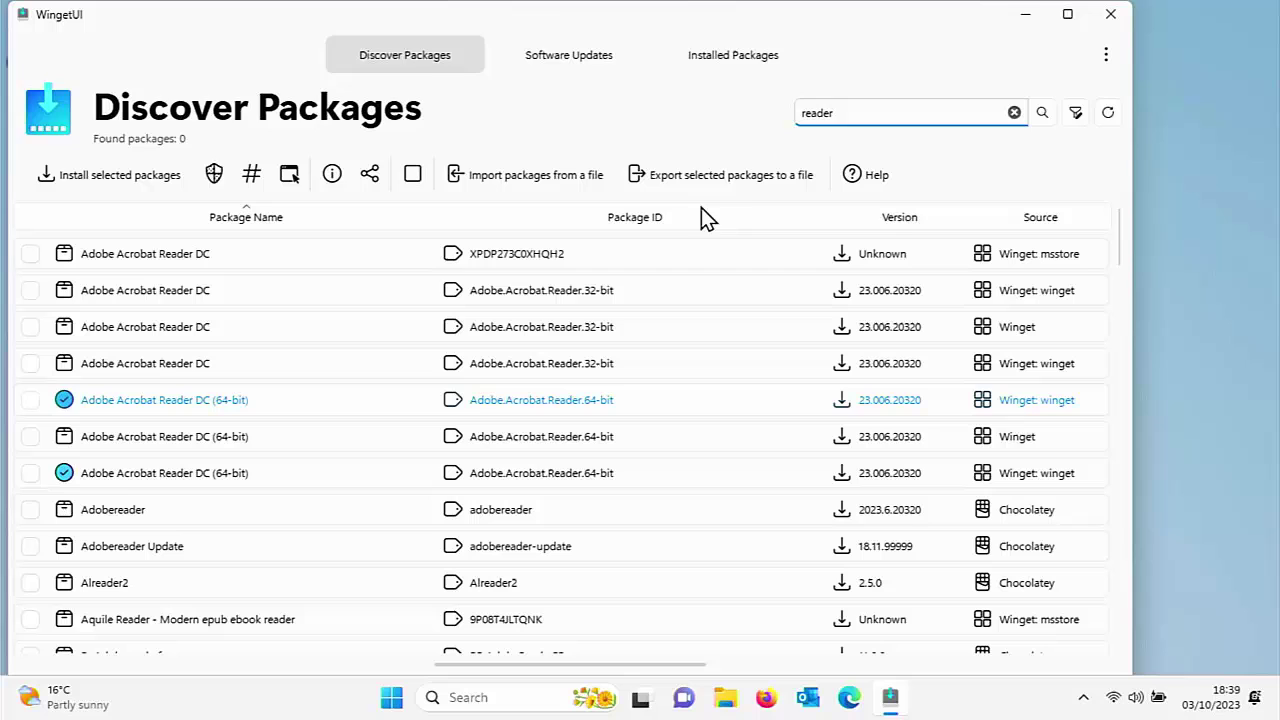
Step: Launch Adobe Acrobat from the desktop shortcut, accept its license, close it, and restore WingetUI
click(1040, 8)
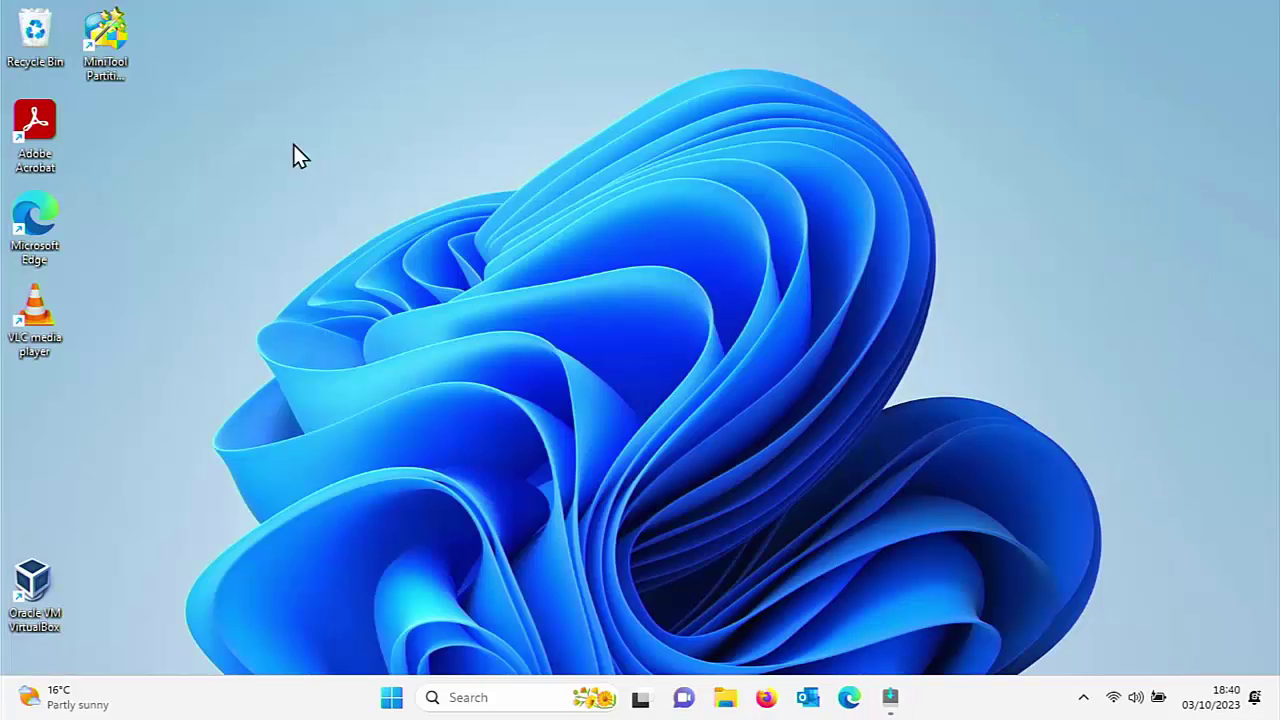
double_click(30, 140)
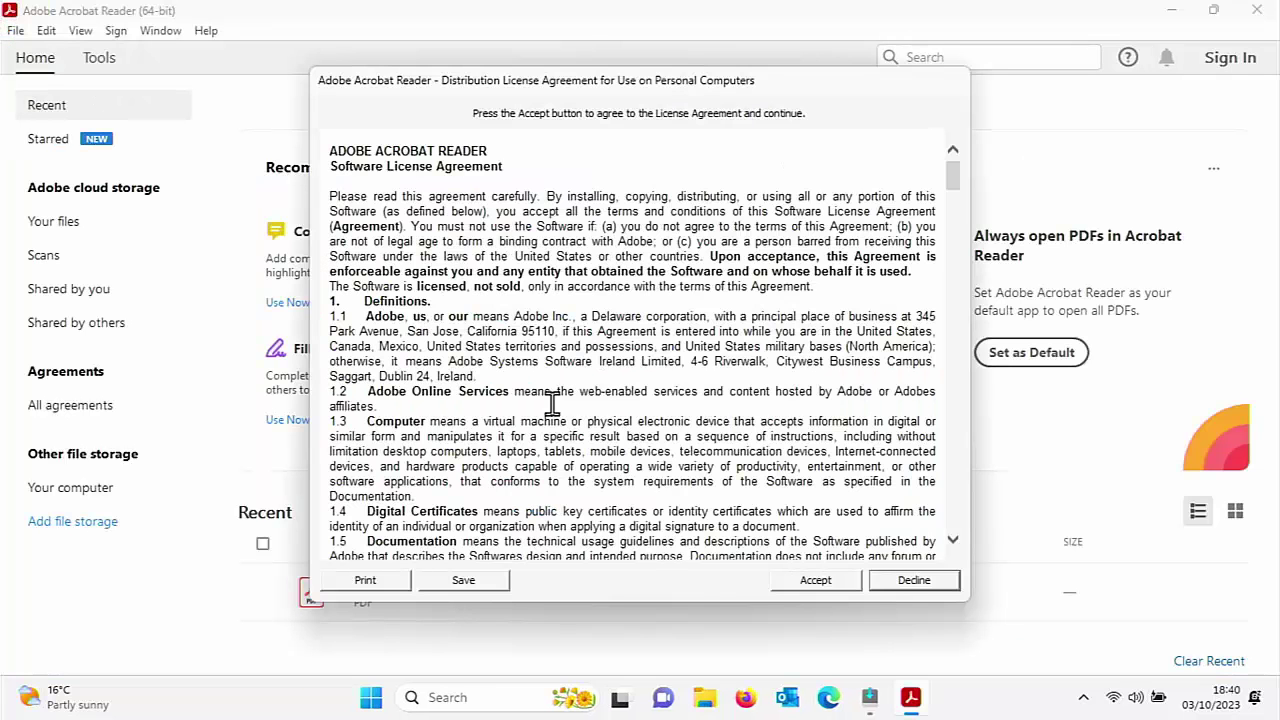
click(814, 581)
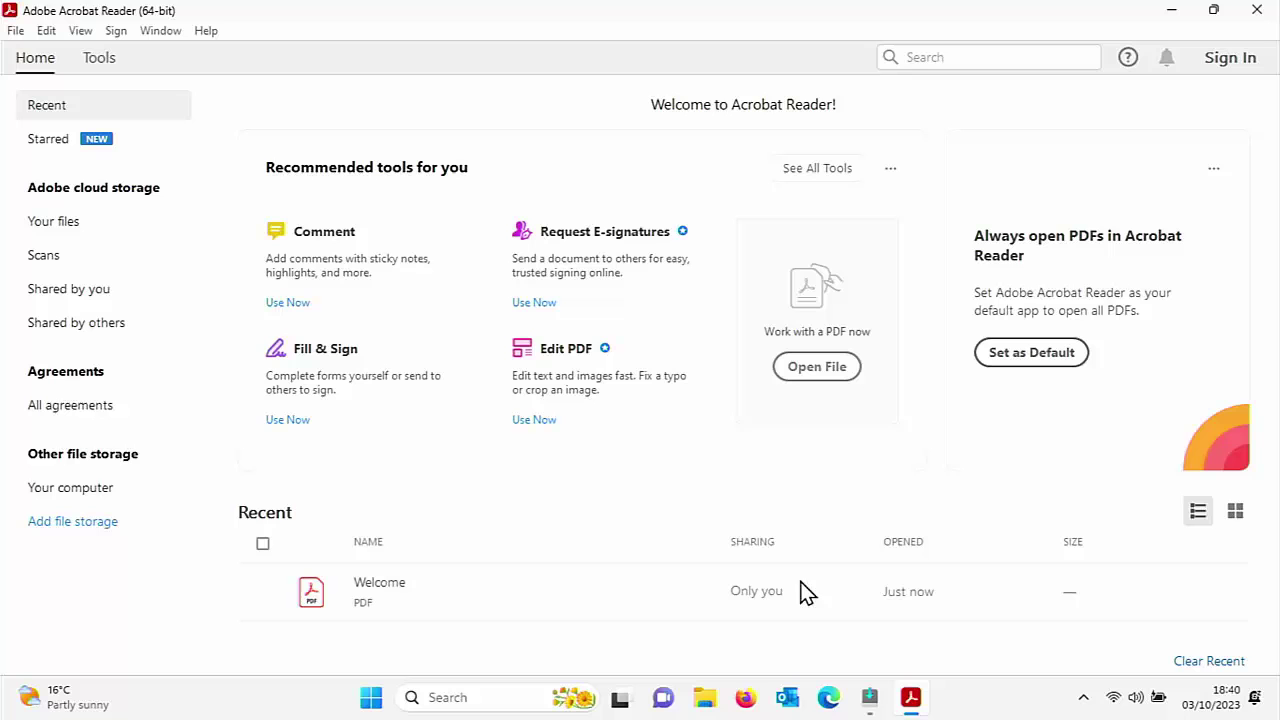
click(1257, 12)
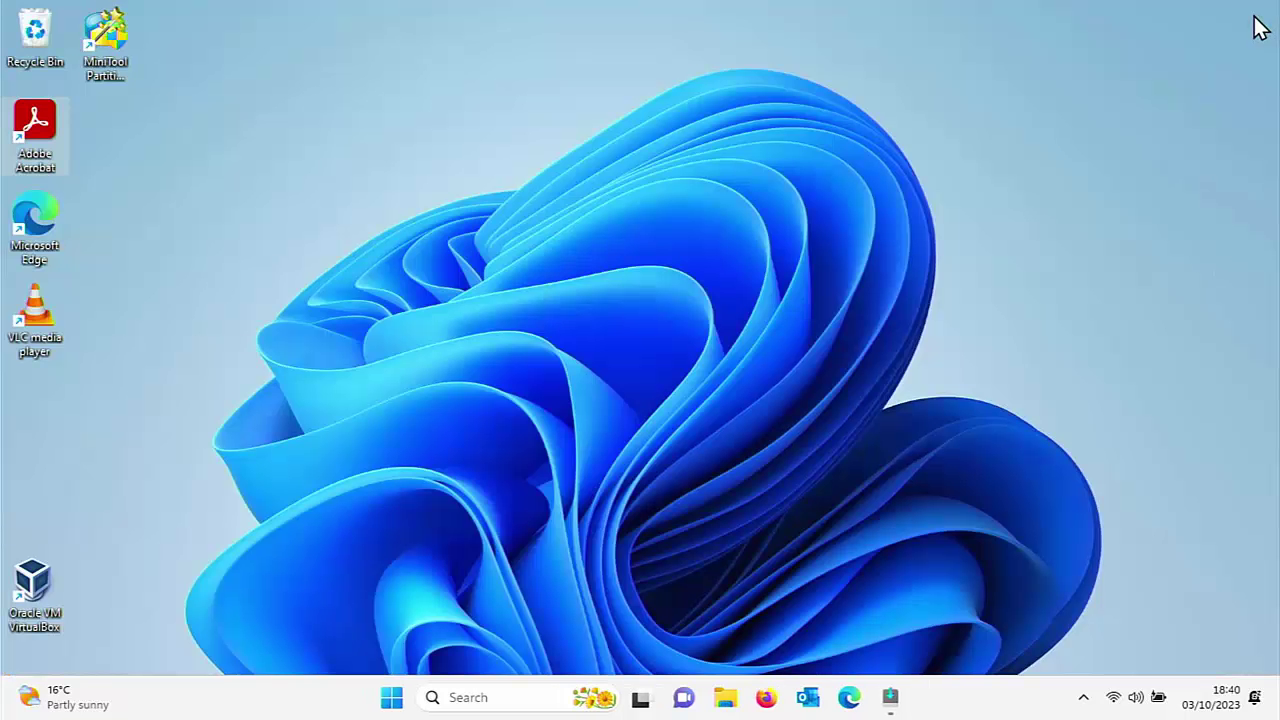
click(890, 697)
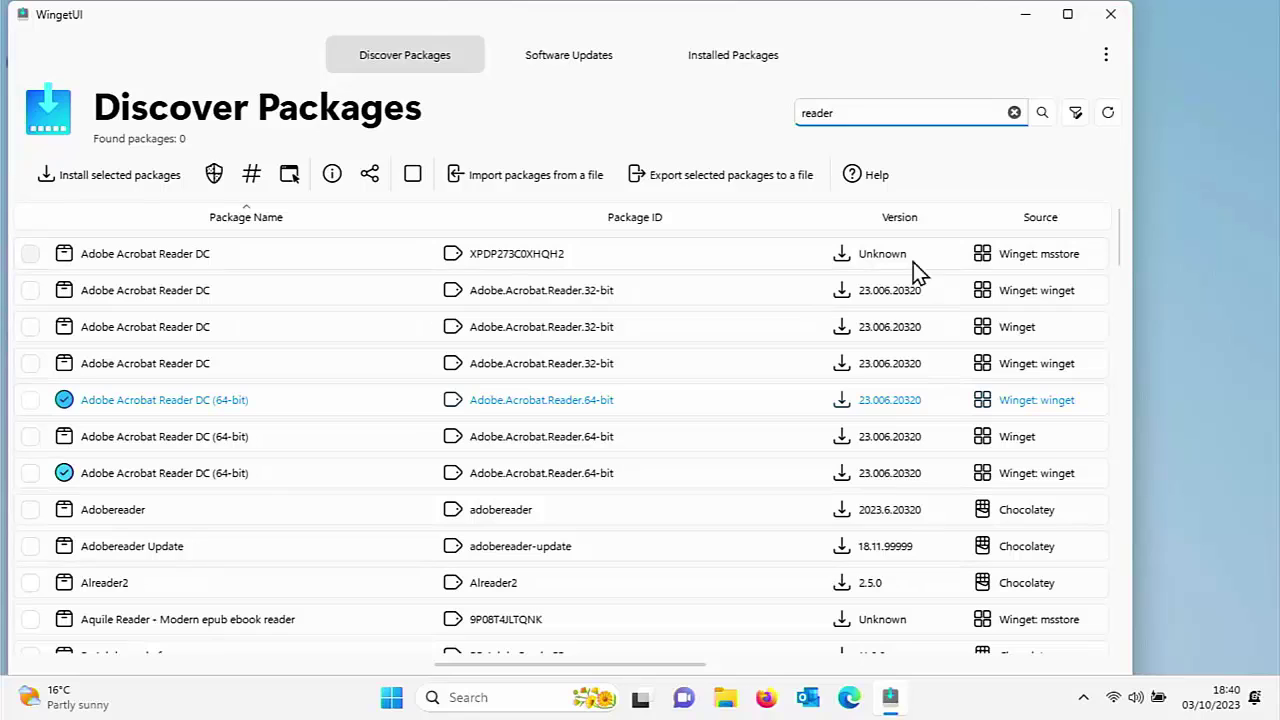
Step: Replace the search with 'chrome' and scroll the results to Google Chrome 117.0.5938.132 from Winget
click(1014, 112)
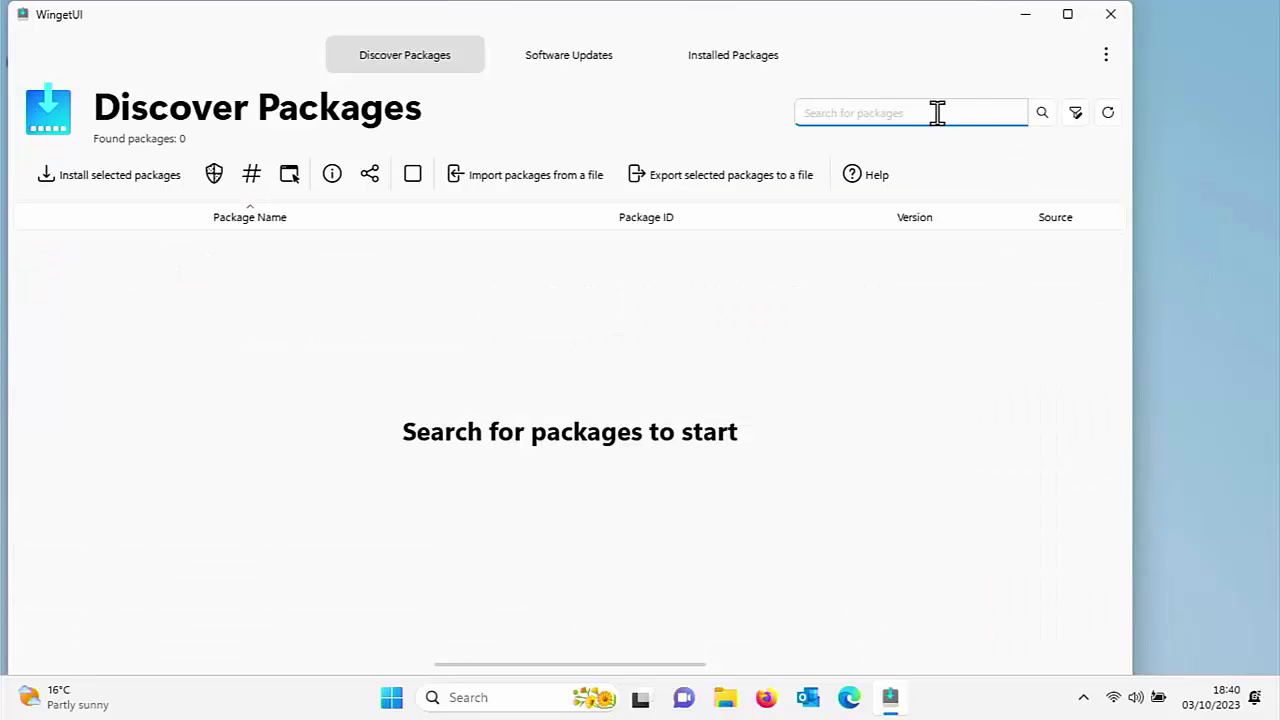
text(chrome)
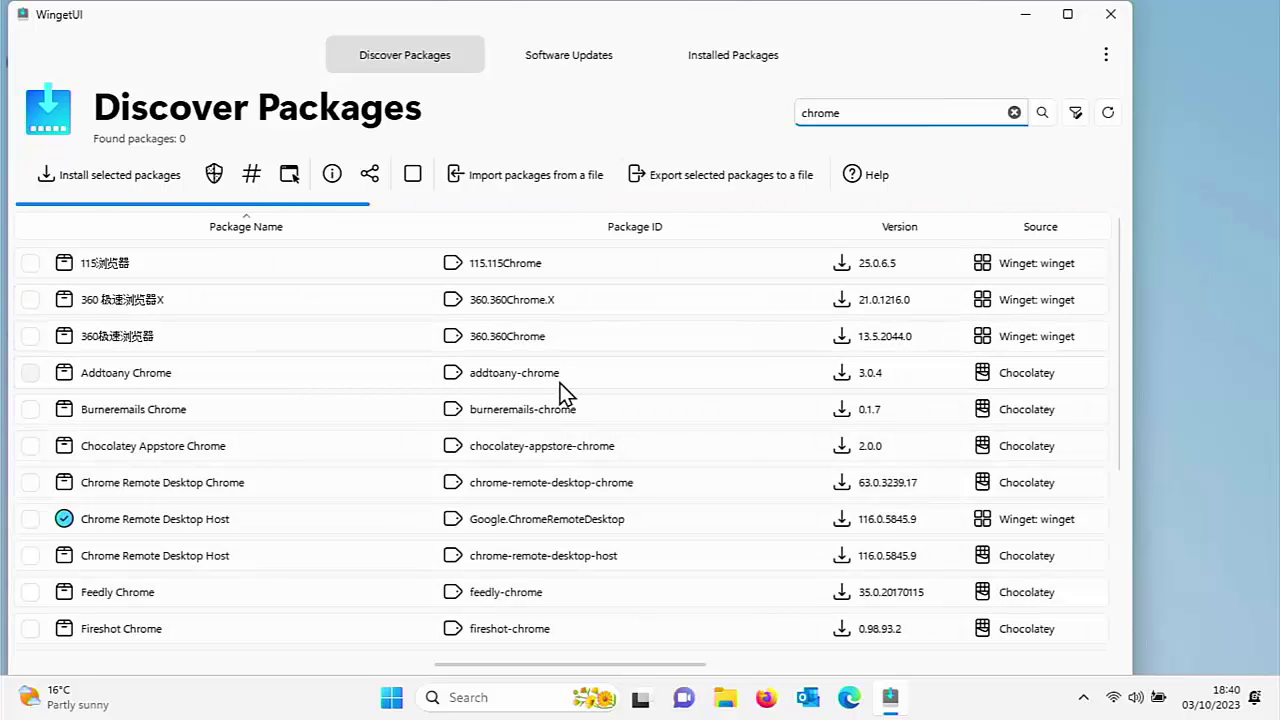
scroll(560, 383, down, 5)
scroll(560, 383, down, 2)
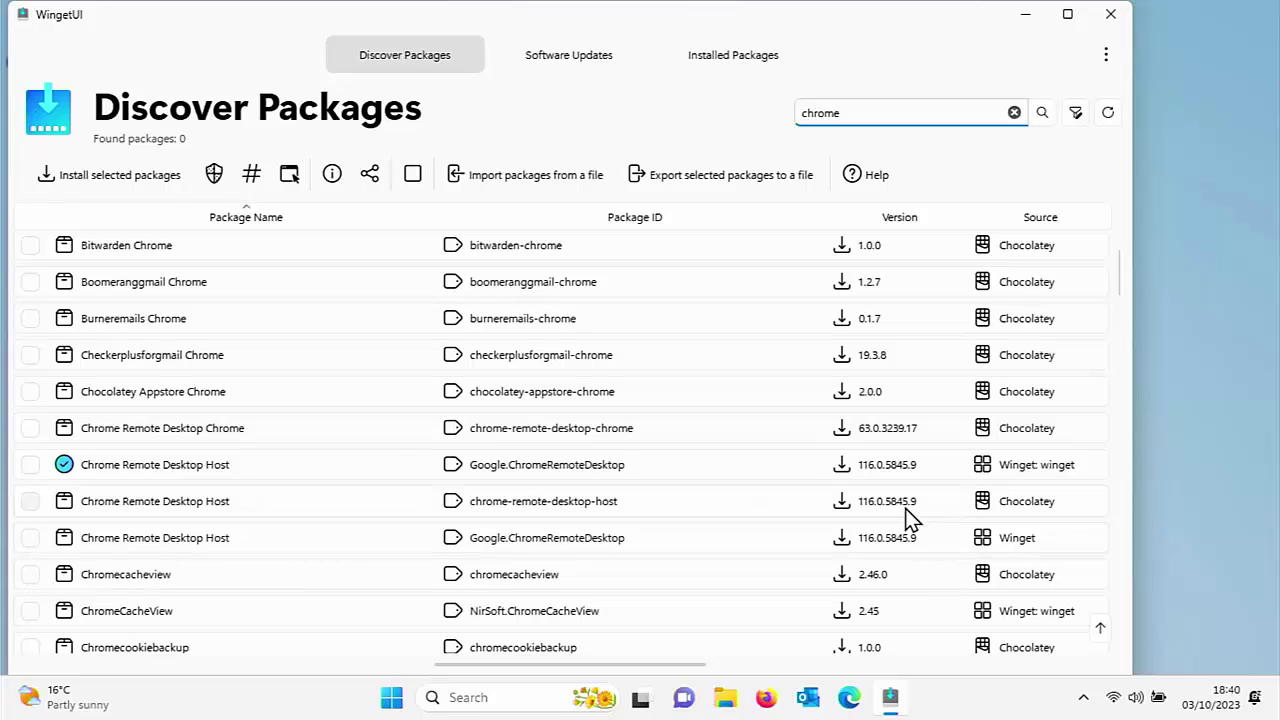
scroll(908, 517, down, 5)
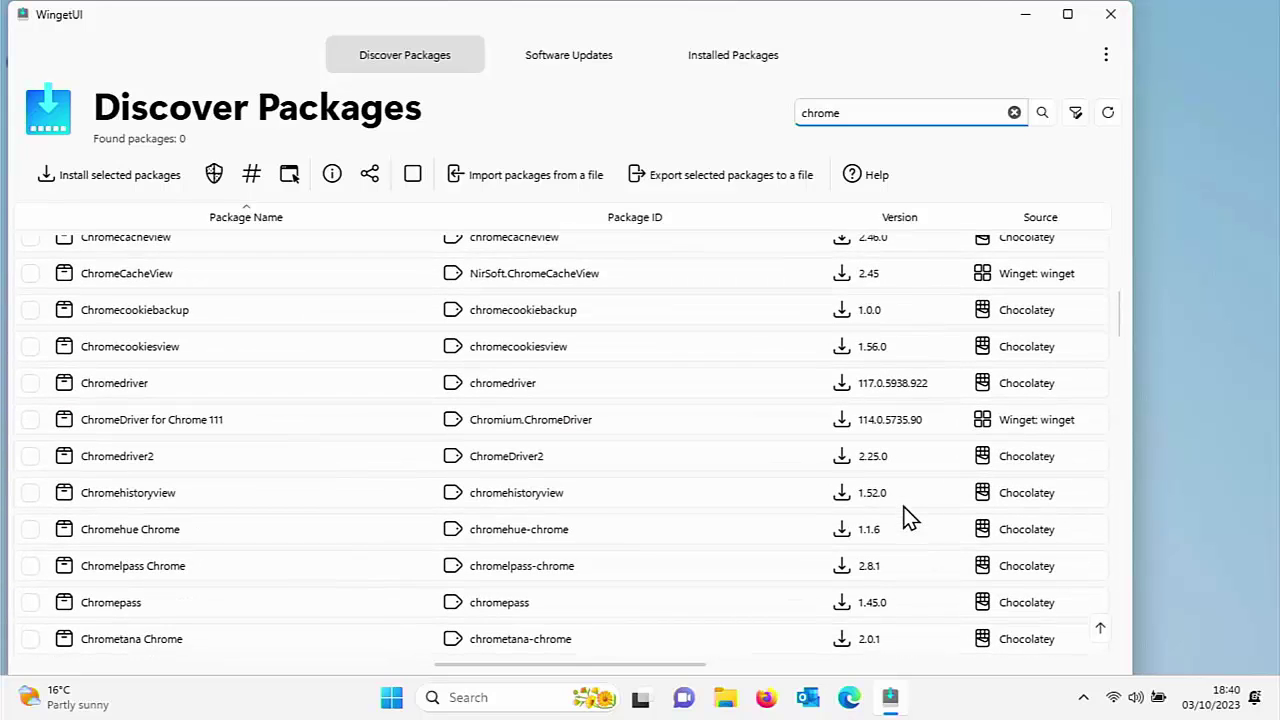
scroll(908, 517, down, 5)
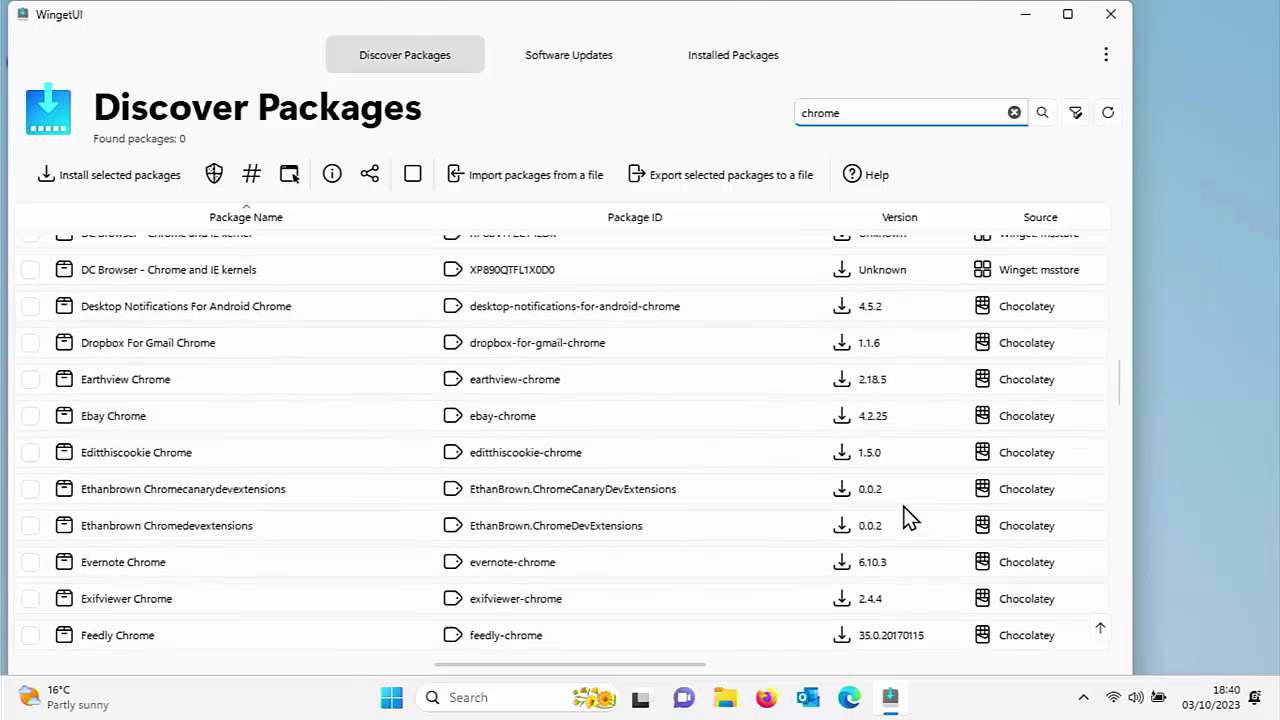
scroll(908, 517, down, 3)
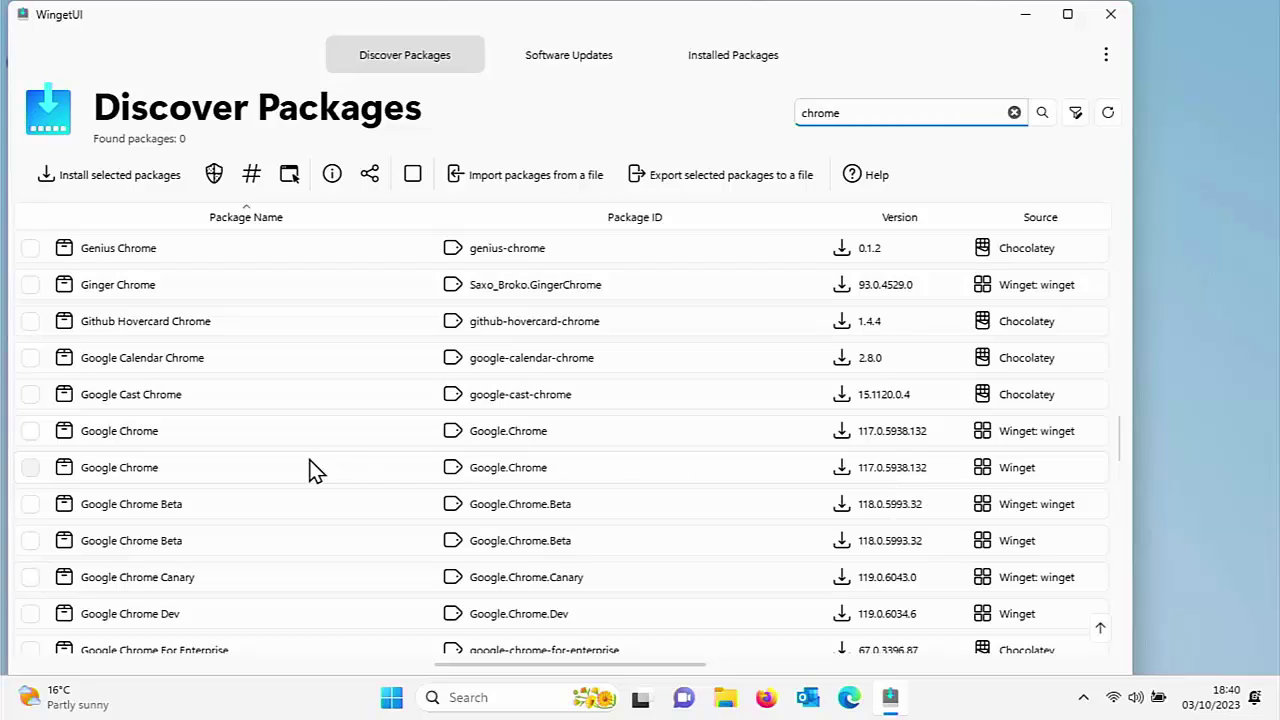
Step: Install Google Chrome 117.0.5938.132 from the Winget source
click(853, 468)
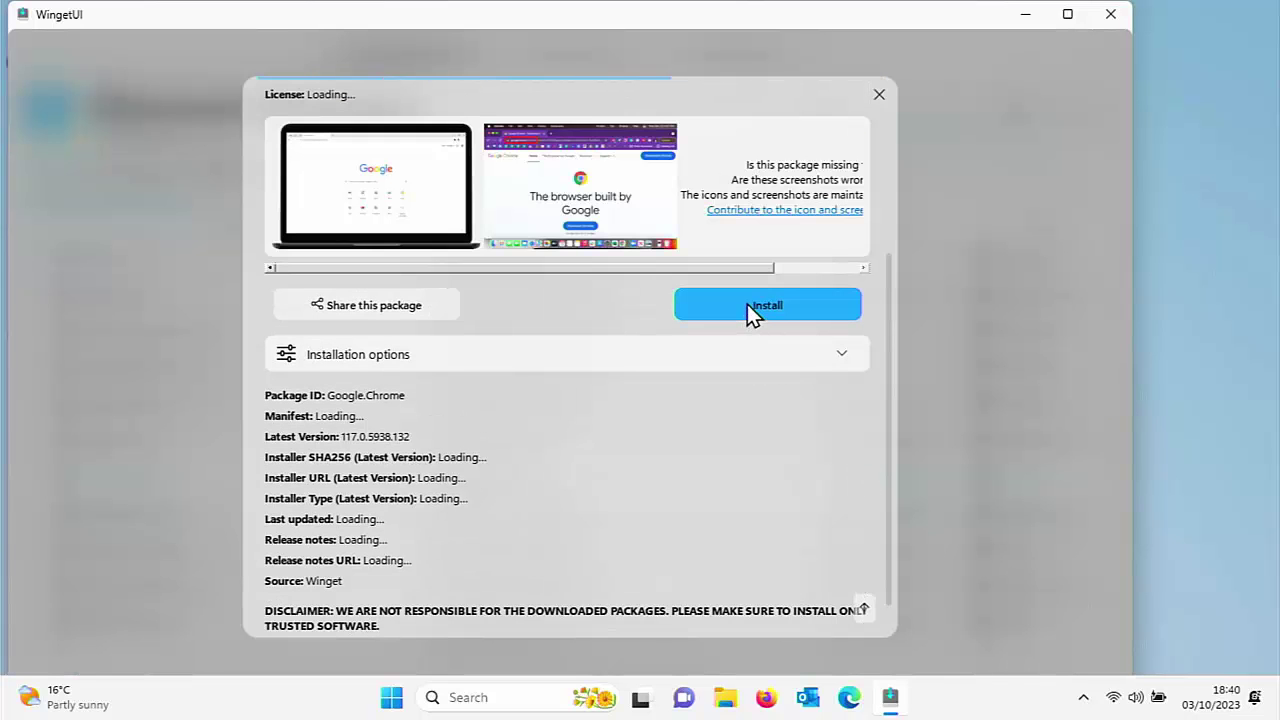
click(747, 304)
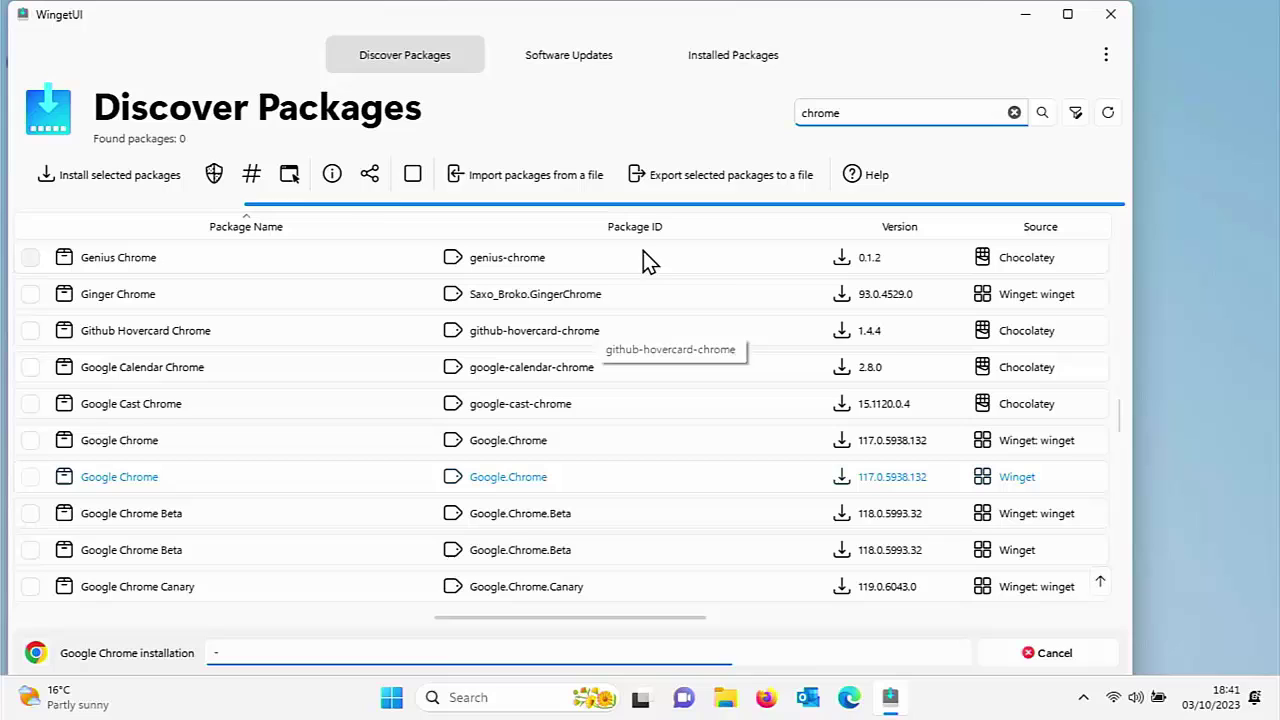
Step: Browse the Software Updates page listing 14 available updates
click(573, 56)
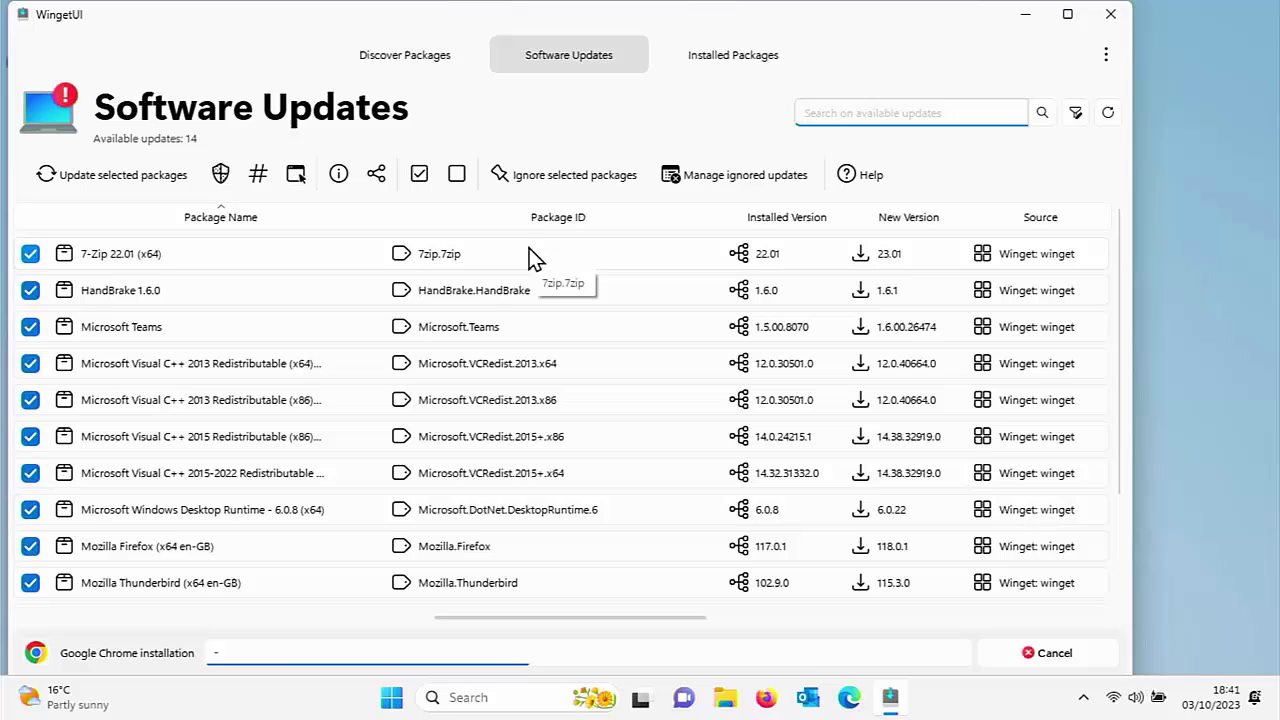
scroll(490, 325, down, 3)
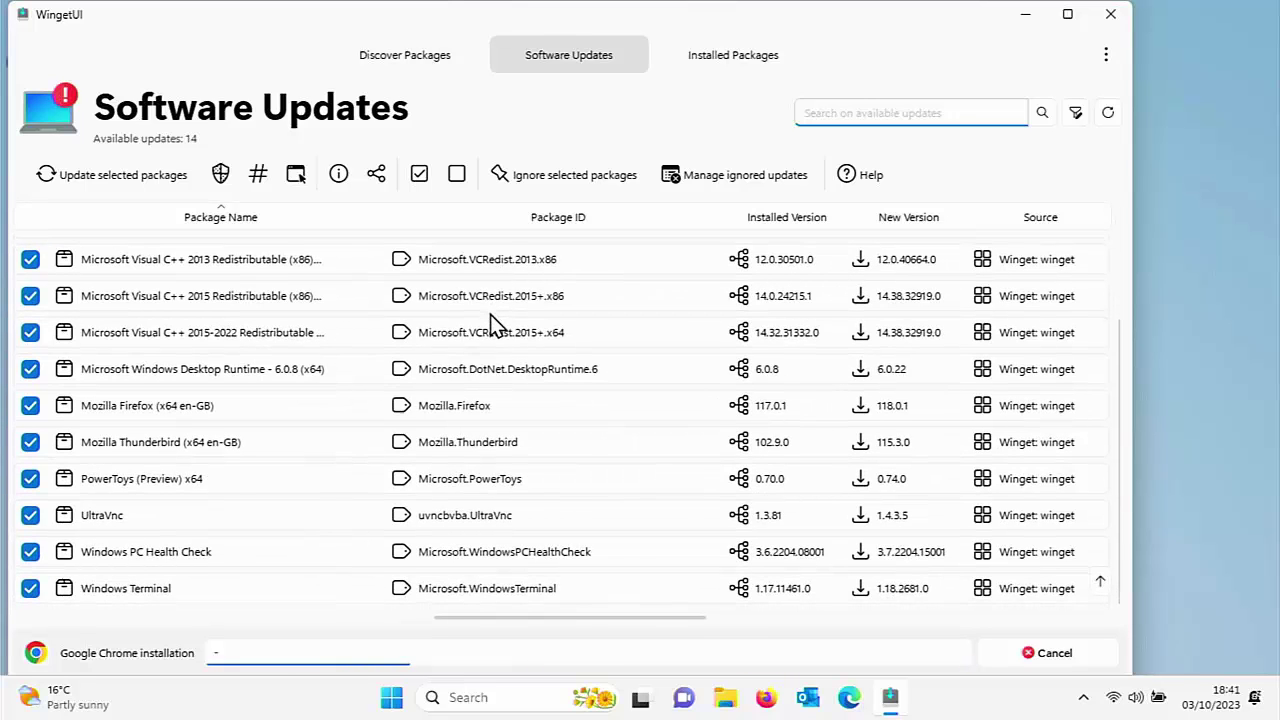
scroll(492, 322, up, 3)
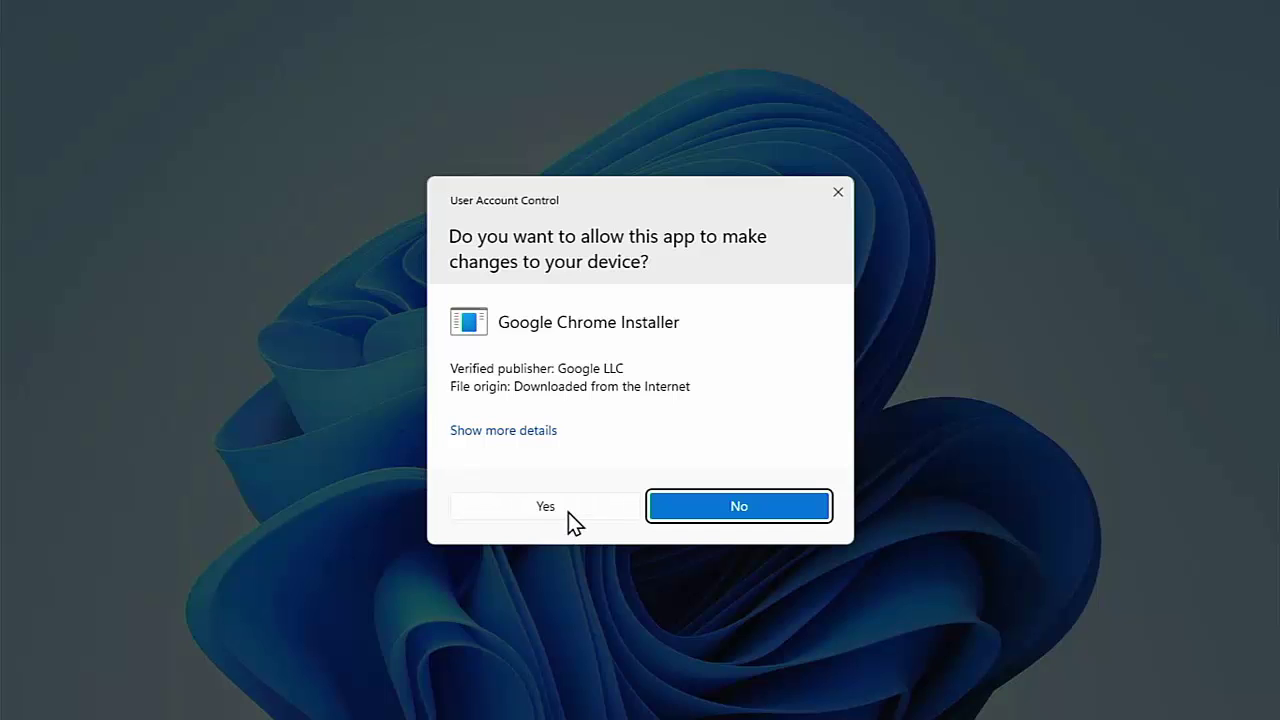
Step: Approve the Google Chrome Installer's User Account Control prompt
click(545, 506)
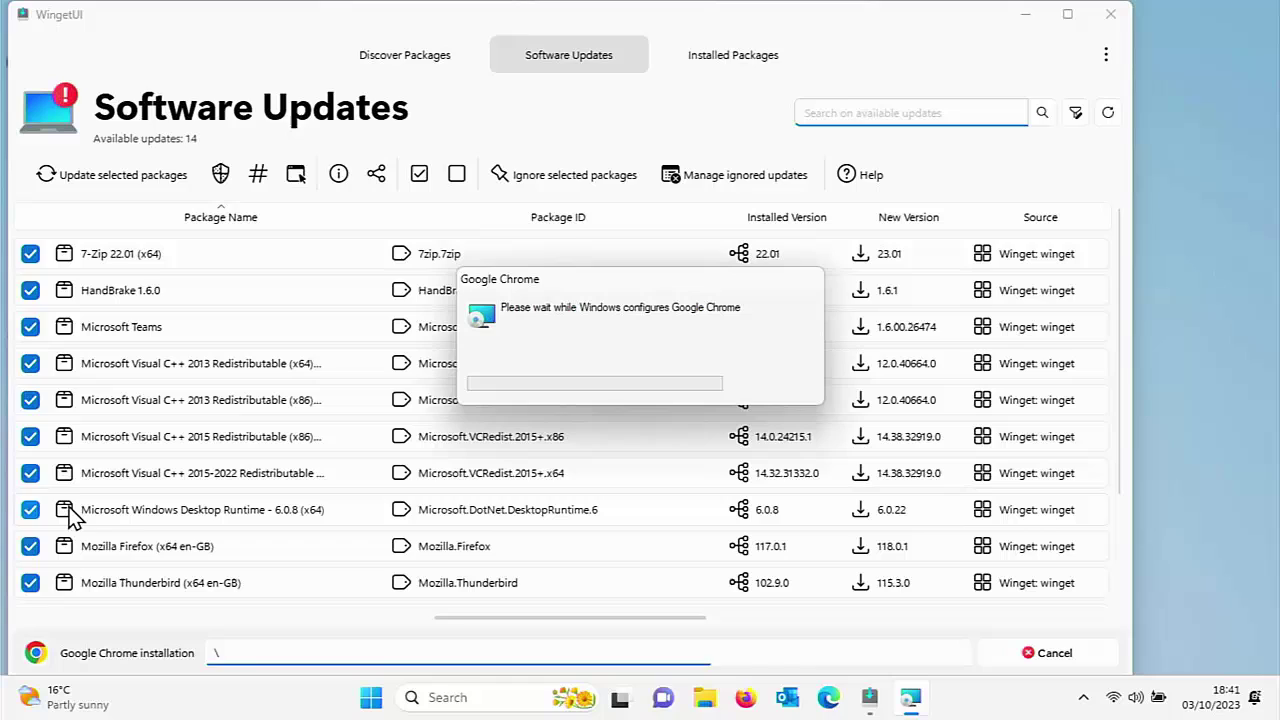
Step: Uncheck HandBrake, Visual C++ 2013 x64/x86, 2015 x86, 2015-2022 x64 and Windows Desktop Runtime 6.0.8
click(30, 290)
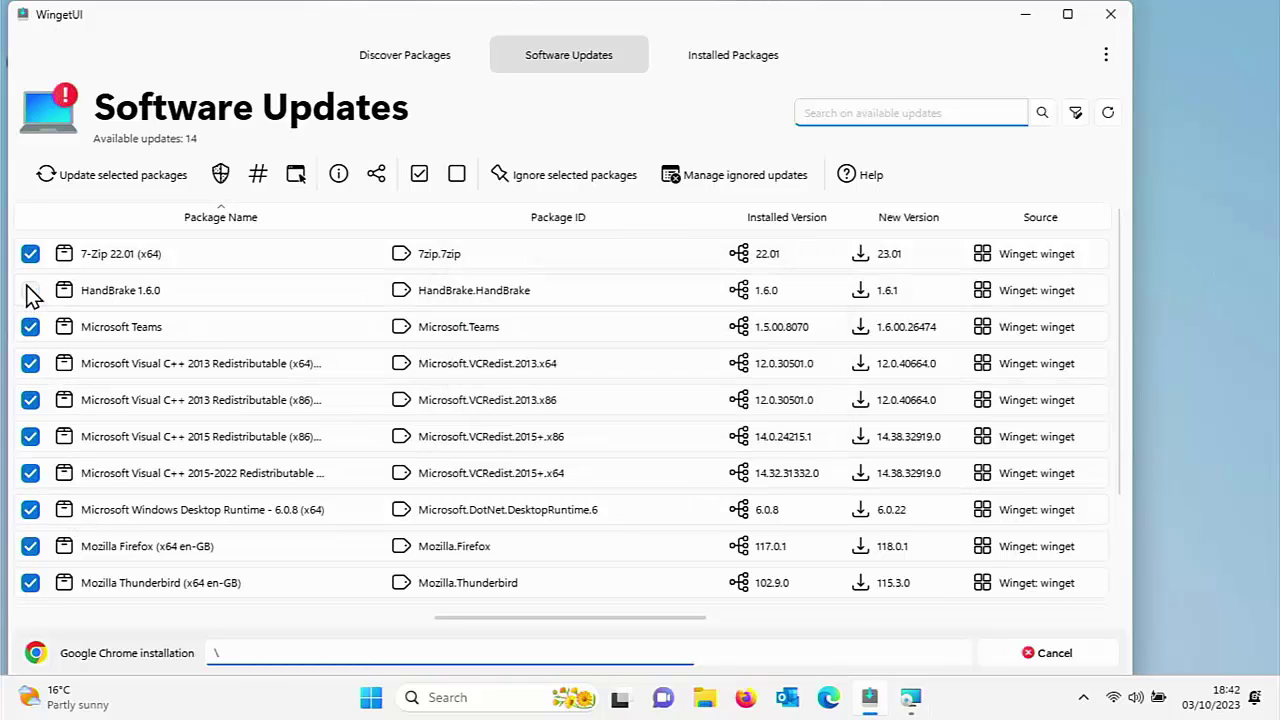
click(30, 364)
click(30, 400)
click(30, 436)
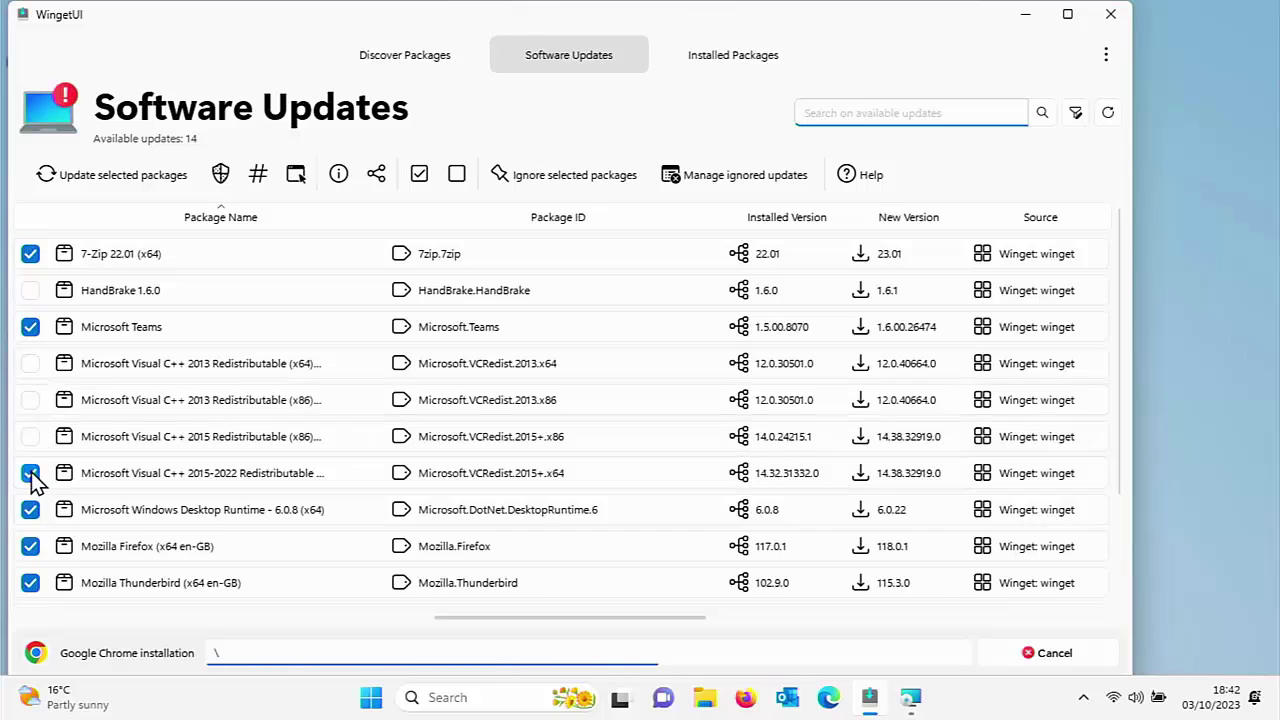
click(31, 476)
click(31, 505)
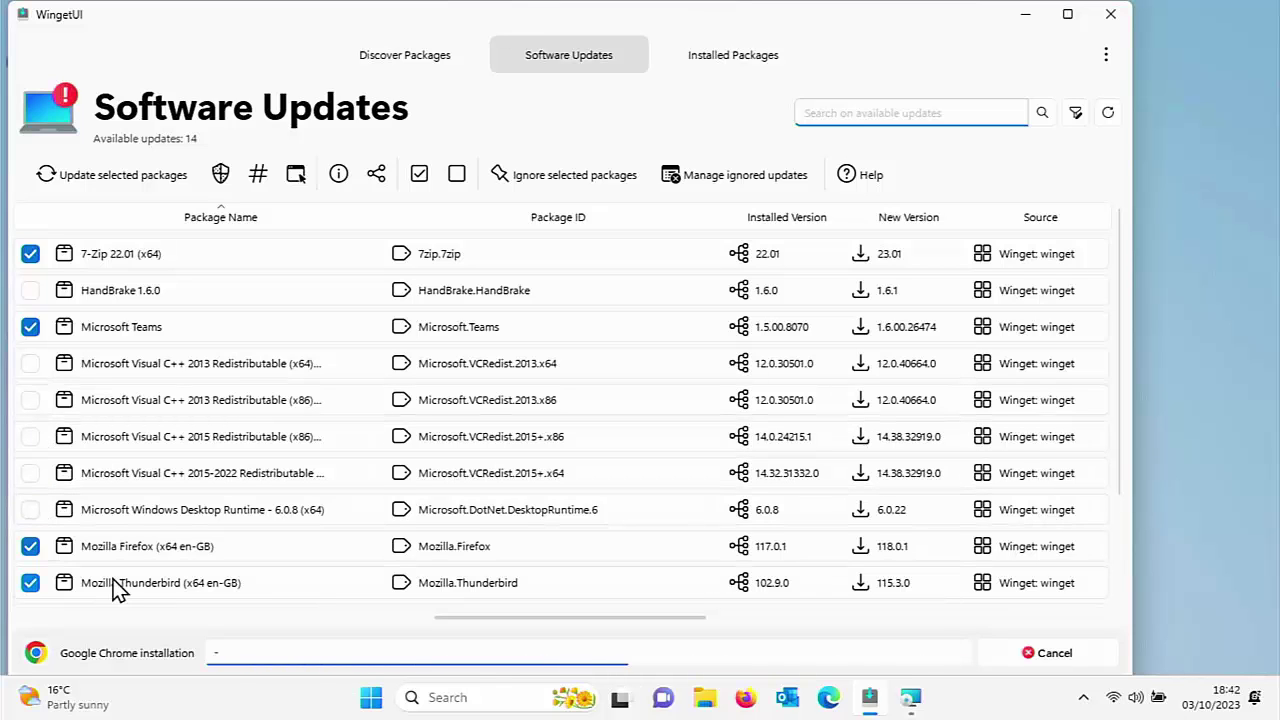
scroll(113, 583, down, 3)
scroll(113, 583, down, 1)
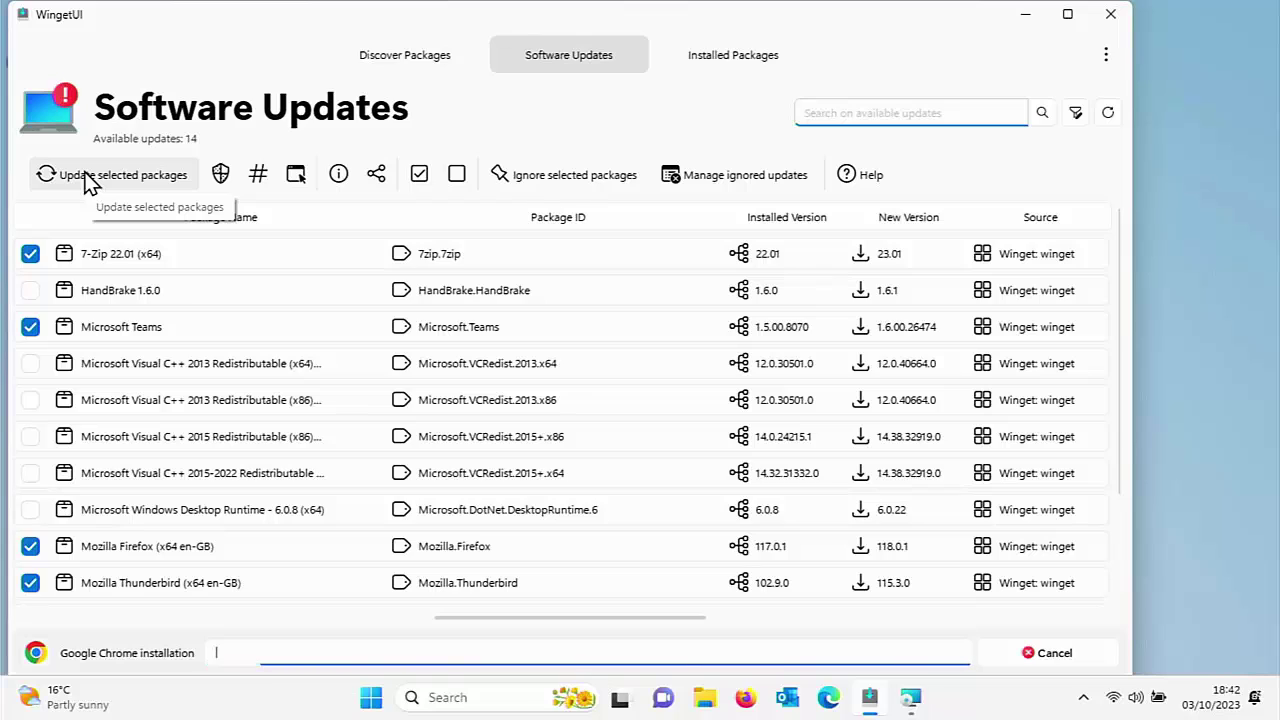
click(910, 702)
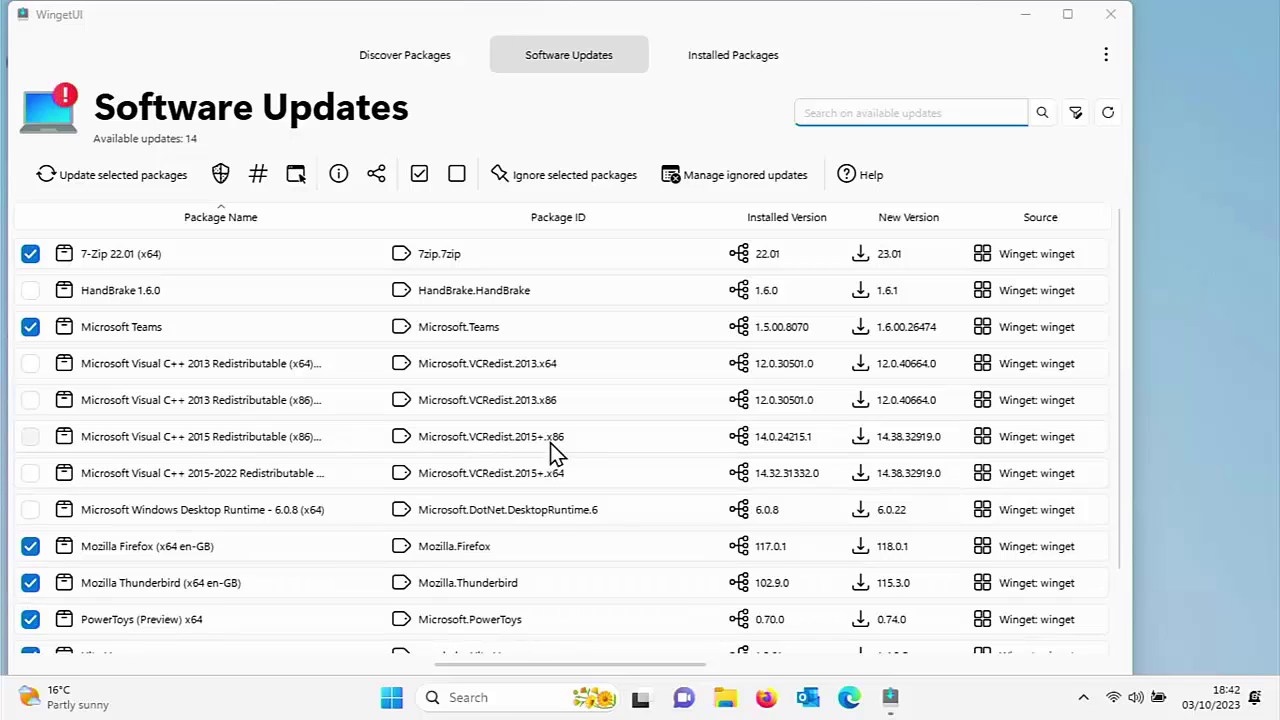
Step: Update all checked packages, approving the 7-Zip installer's permission prompt
click(130, 175)
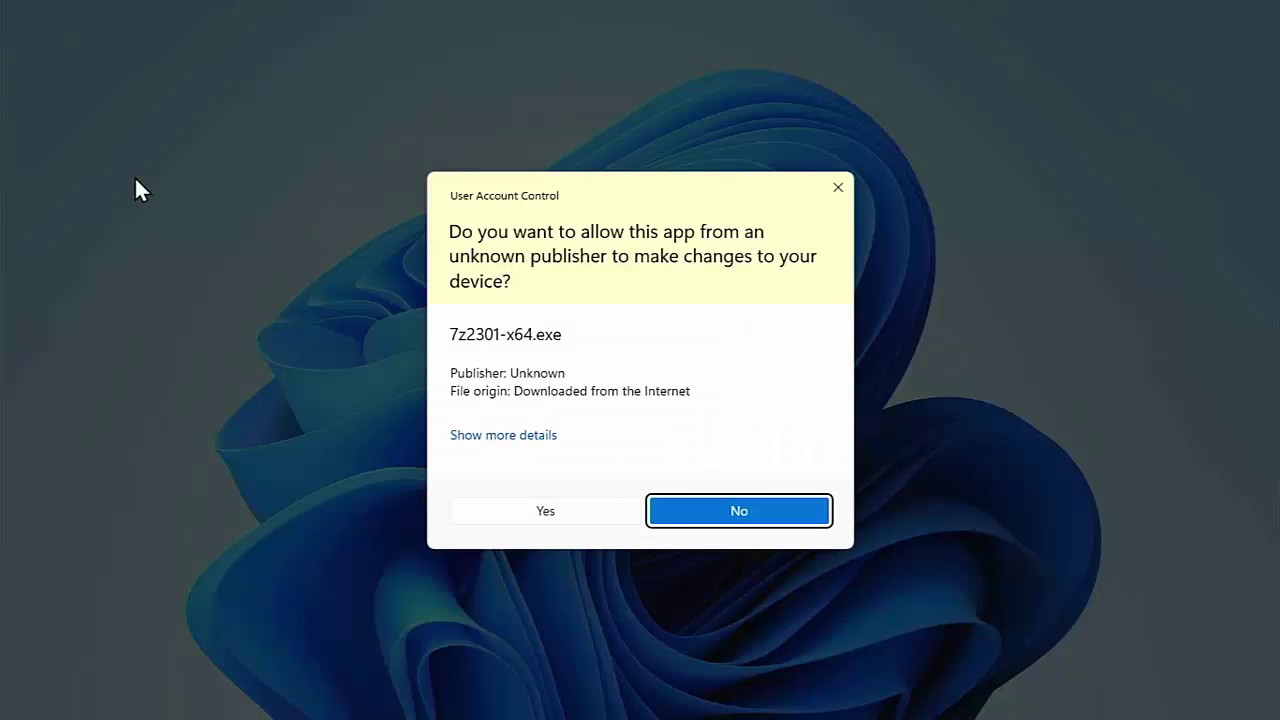
click(497, 505)
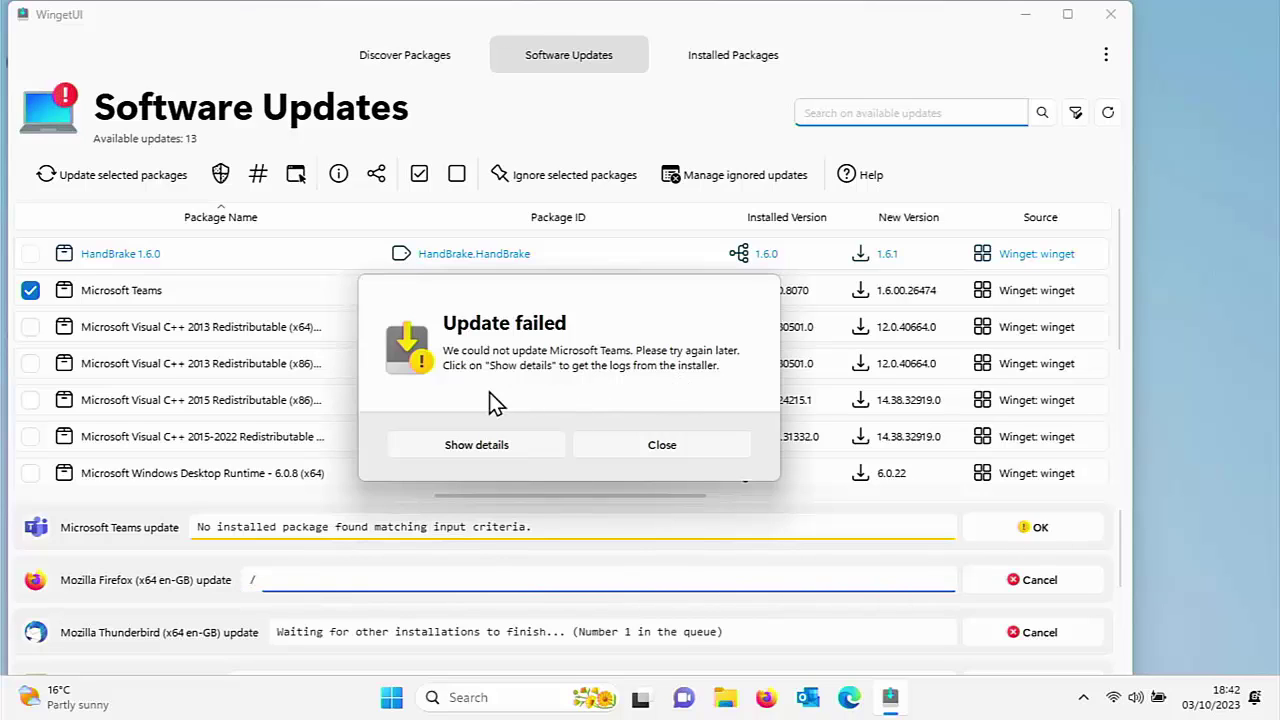
Step: Read the Teams failure log showing no matching installed package, then close the dialog
click(478, 450)
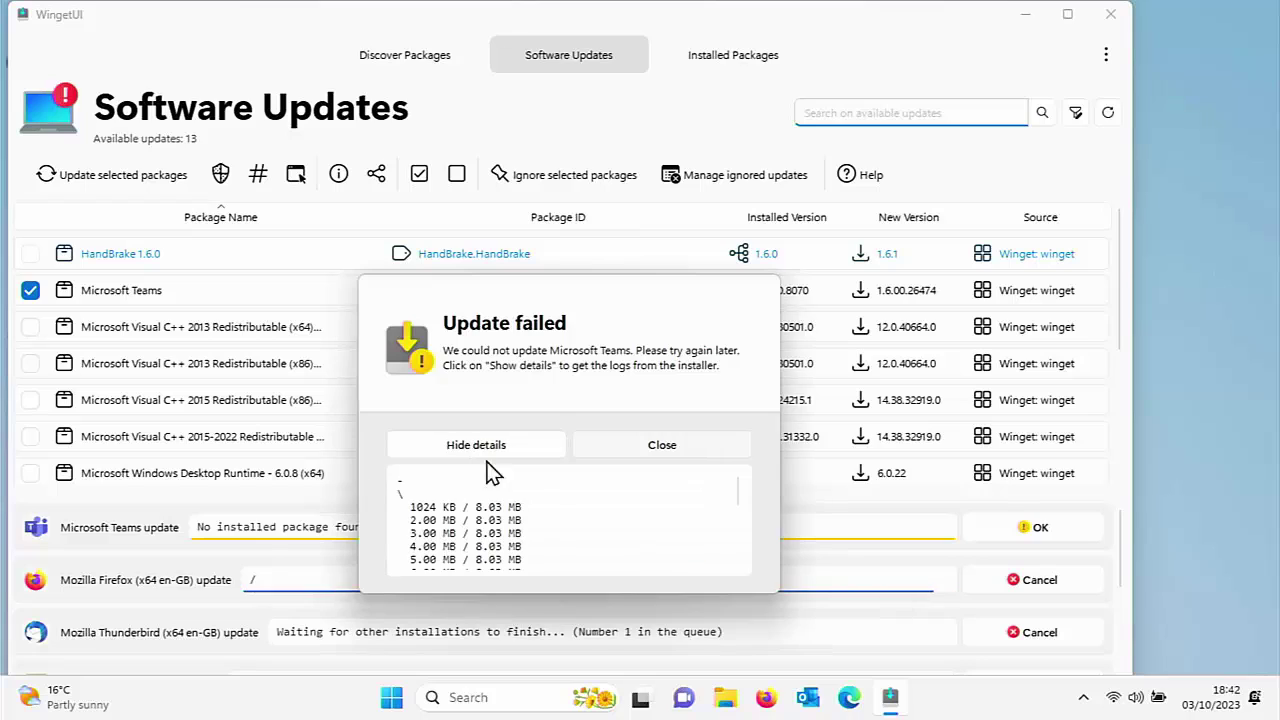
scroll(537, 514, down, 5)
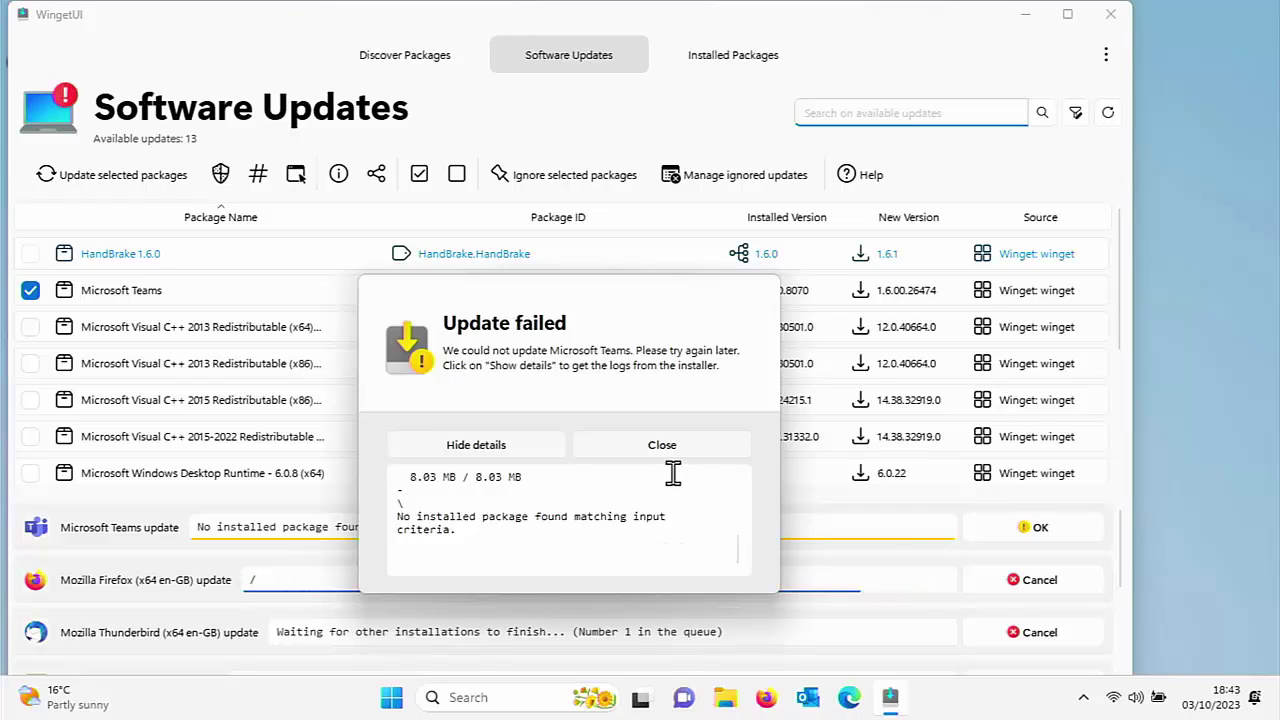
click(663, 443)
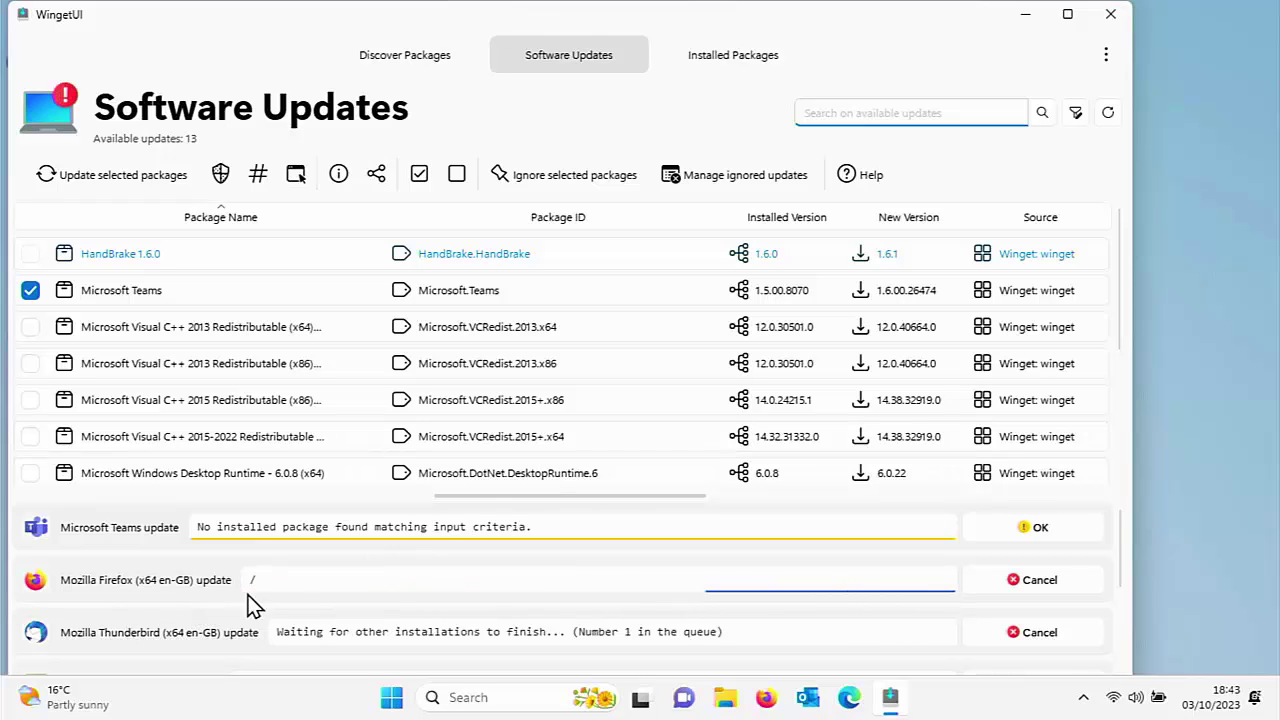
Step: Scroll the operations panel to review queued PowerToys, UltraVnc, PC Health Check and Terminal updates
scroll(407, 601, down, 2)
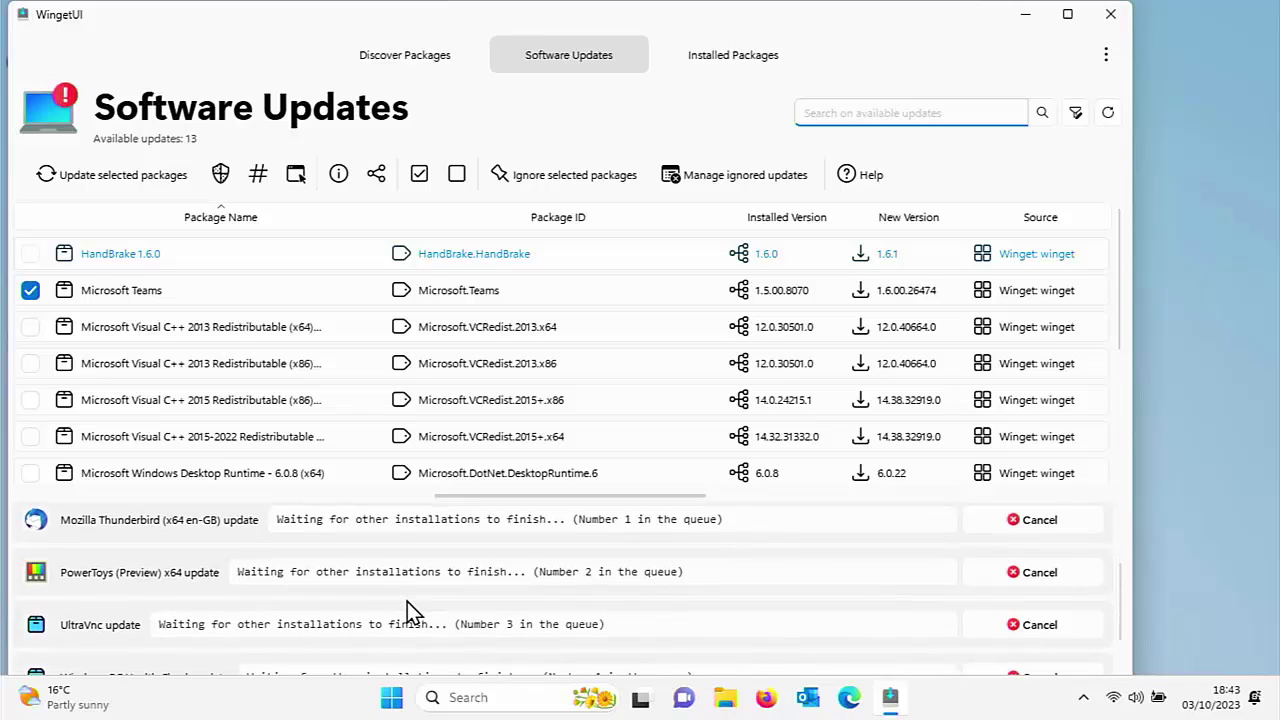
scroll(407, 601, down, 1)
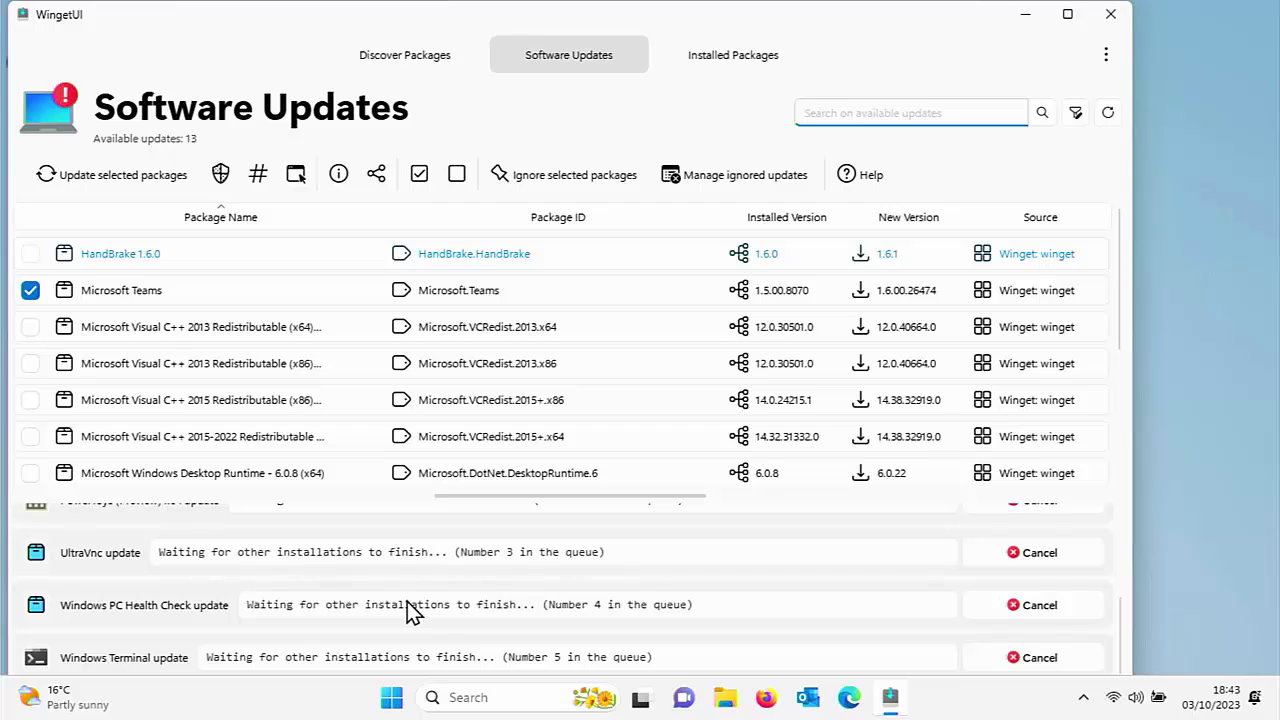
scroll(333, 640, up, 4)
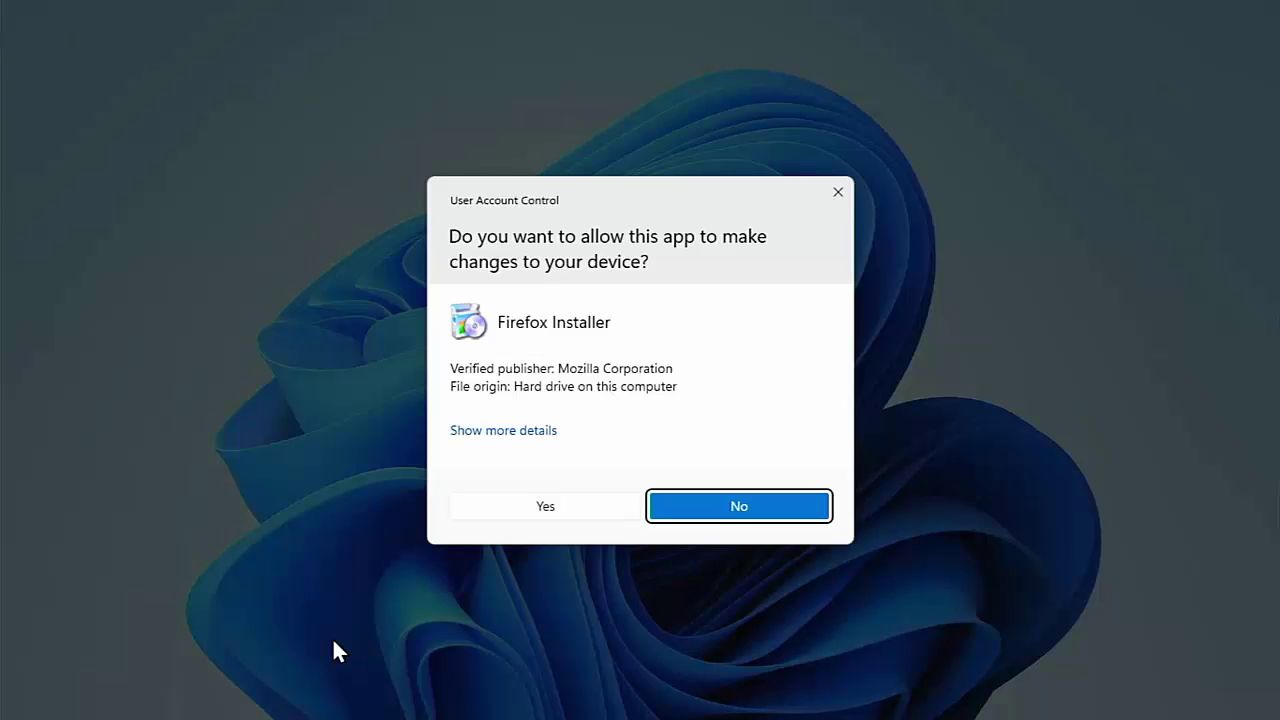
Step: Approve the Firefox Installer's User Account Control prompt
click(485, 515)
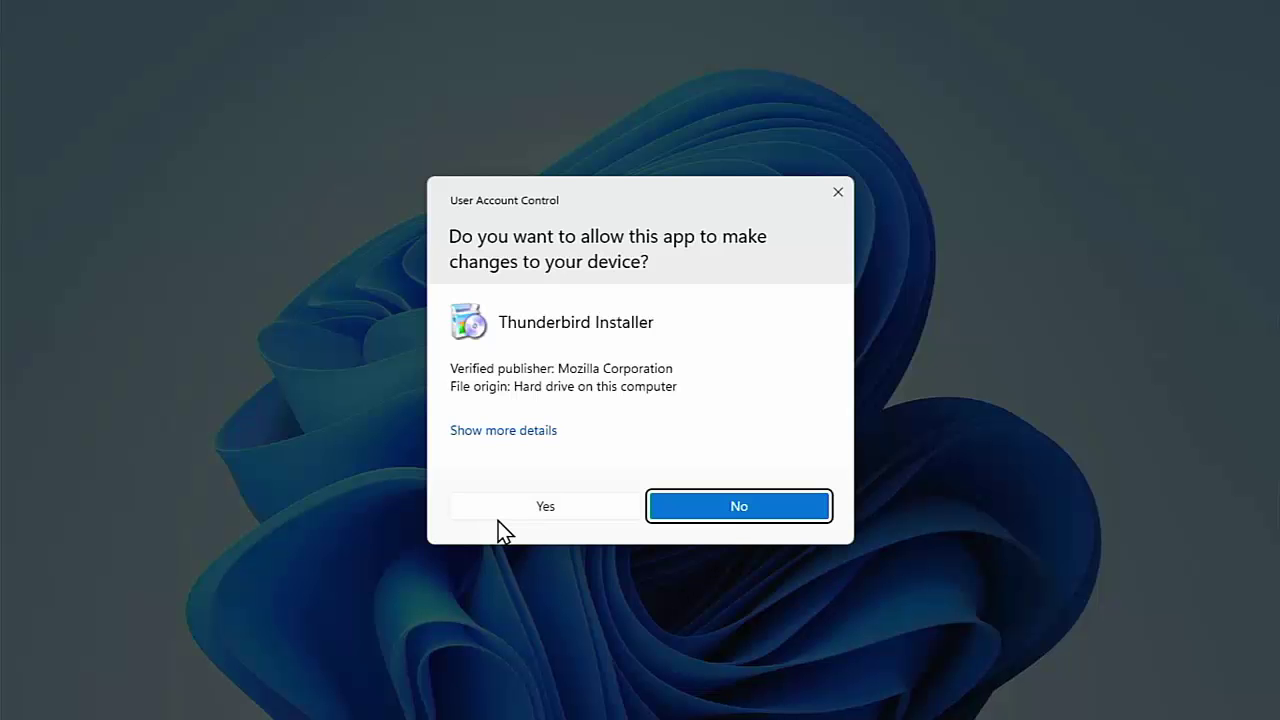
Step: Approve the Thunderbird Installer's User Account Control prompt
click(519, 505)
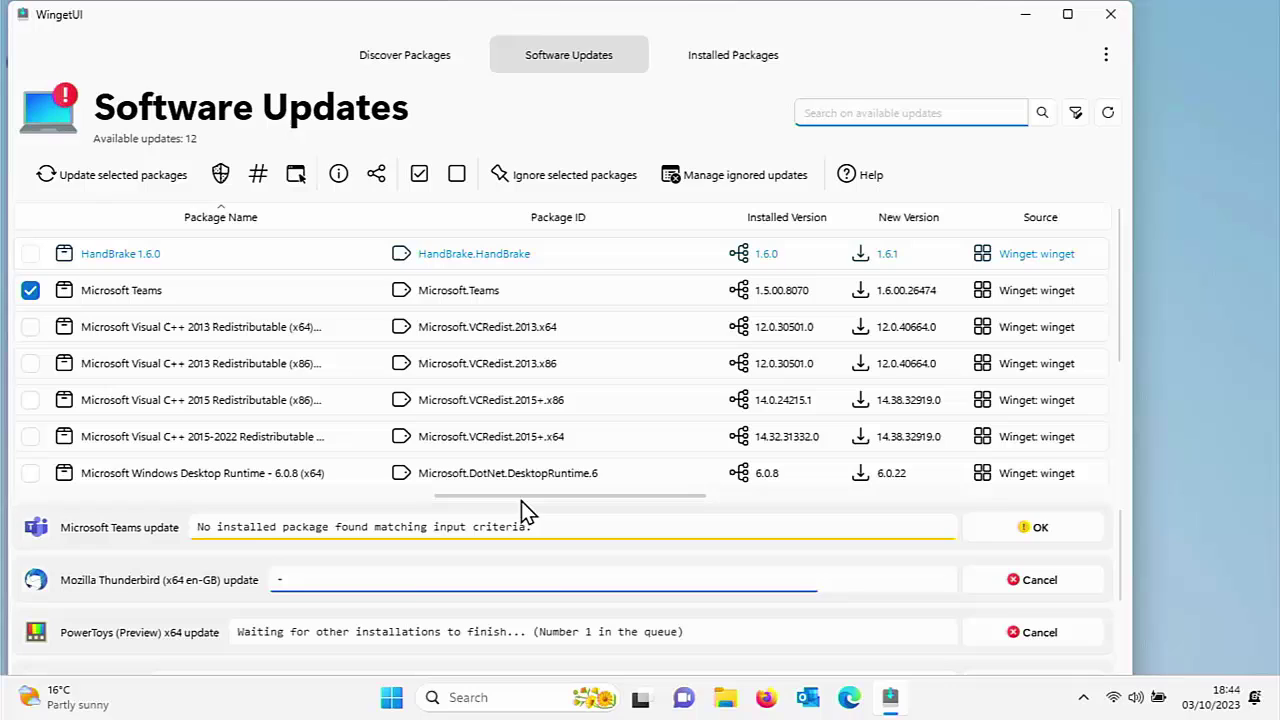